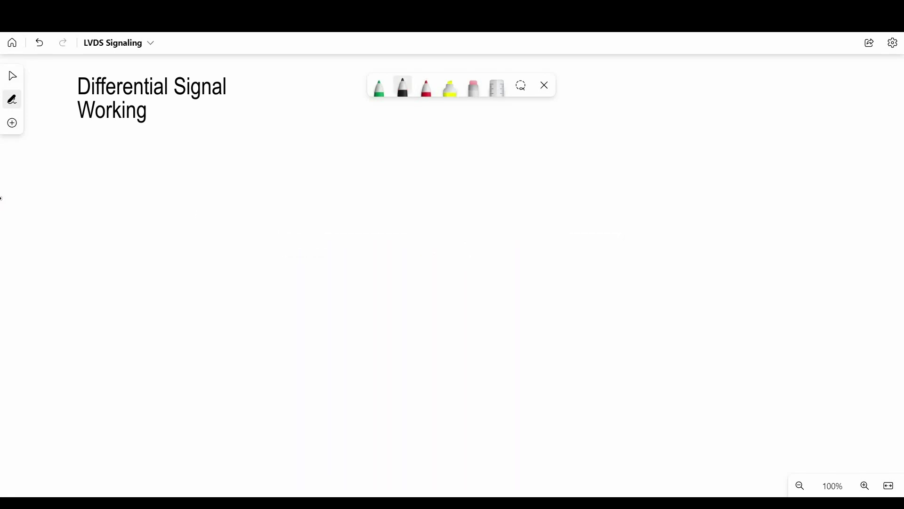
# Step: In black, sketch the single-ended step signal with arrows, labelled Single Ended
pyautogui.moveTo(197, 214); pyautogui.dragTo(289, 220)
pyautogui.moveTo(192, 196); pyautogui.dragTo(268, 156)
pyautogui.moveTo(241, 179); pyautogui.dragTo(271, 185)
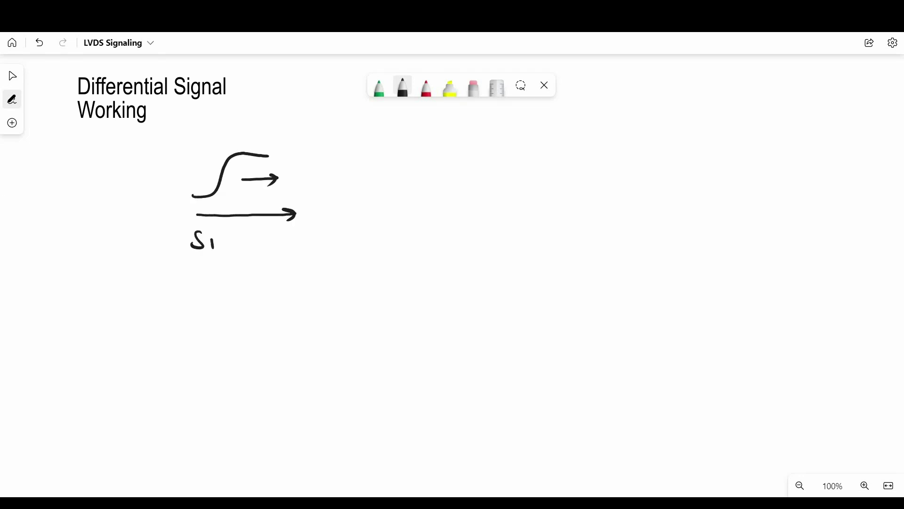
pyautogui.moveTo(211, 250); pyautogui.dragTo(220, 249)
pyautogui.moveTo(241, 238); pyautogui.dragTo(234, 264)
pyautogui.moveTo(247, 227)
pyautogui.mouseDown()
pyautogui.moveTo(250, 249)
pyautogui.moveTo(266, 249)
pyautogui.mouseUp()
pyautogui.moveTo(193, 272)
pyautogui.mouseDown()
pyautogui.moveTo(209, 292)
pyautogui.moveTo(228, 282)
pyautogui.mouseUp()
pyautogui.moveTo(240, 283); pyautogui.dragTo(266, 302)
# Step: In green, split the signal into a TL1 buffer branch and a TL2 inverter branch
pyautogui.click(379, 87)
pyautogui.moveTo(295, 215)
pyautogui.mouseDown()
pyautogui.moveTo(377, 177)
pyautogui.moveTo(378, 203)
pyautogui.mouseUp()
pyautogui.moveTo(324, 214)
pyautogui.mouseDown()
pyautogui.moveTo(376, 248)
pyautogui.moveTo(414, 249)
pyautogui.mouseUp()
pyautogui.moveTo(417, 250); pyautogui.dragTo(416, 249)
pyautogui.moveTo(322, 144); pyautogui.dragTo(346, 142)
pyautogui.moveTo(336, 144); pyautogui.dragTo(334, 163)
pyautogui.moveTo(346, 146); pyautogui.dragTo(343, 155)
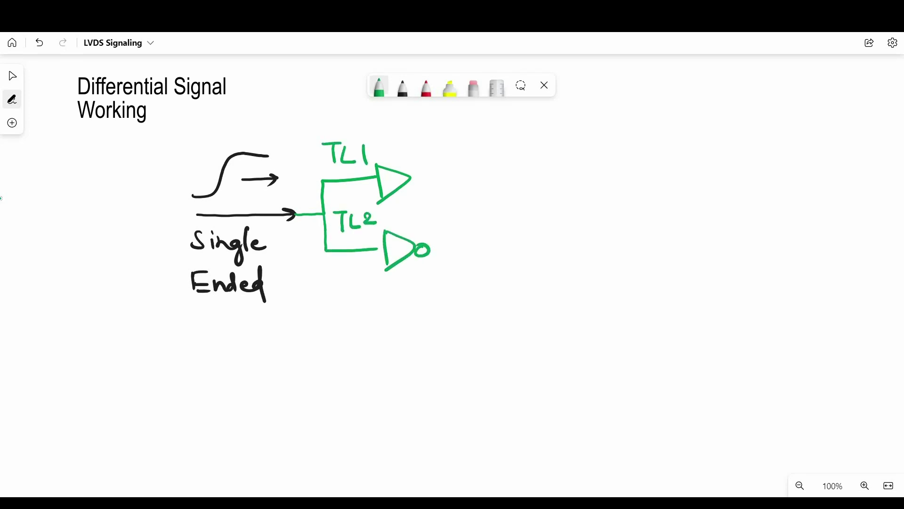
pyautogui.moveTo(458, 179); pyautogui.dragTo(522, 179)
pyautogui.moveTo(429, 249); pyautogui.dragTo(531, 245)
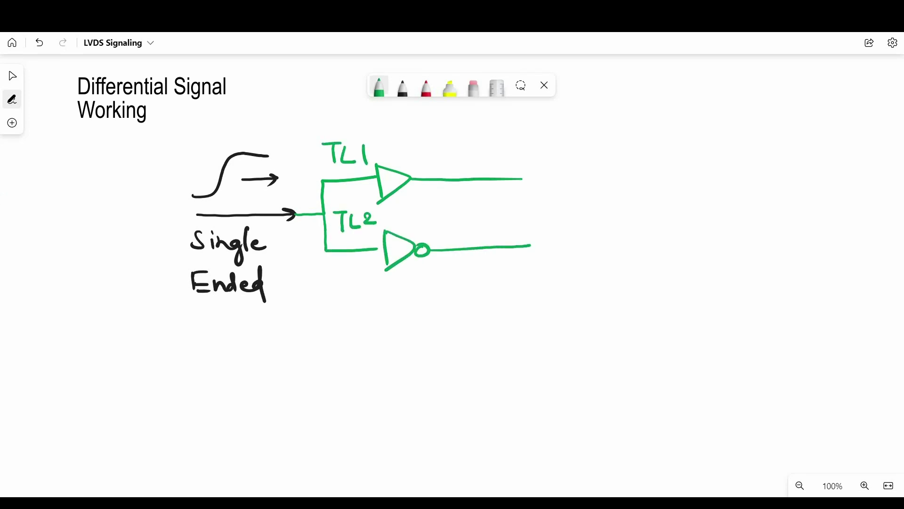
# Step: Add rising and falling steps on the outputs and route both into a +/− receiver
pyautogui.moveTo(429, 160)
pyautogui.mouseDown()
pyautogui.moveTo(503, 124)
pyautogui.moveTo(499, 145)
pyautogui.mouseUp()
pyautogui.moveTo(431, 277); pyautogui.dragTo(538, 312)
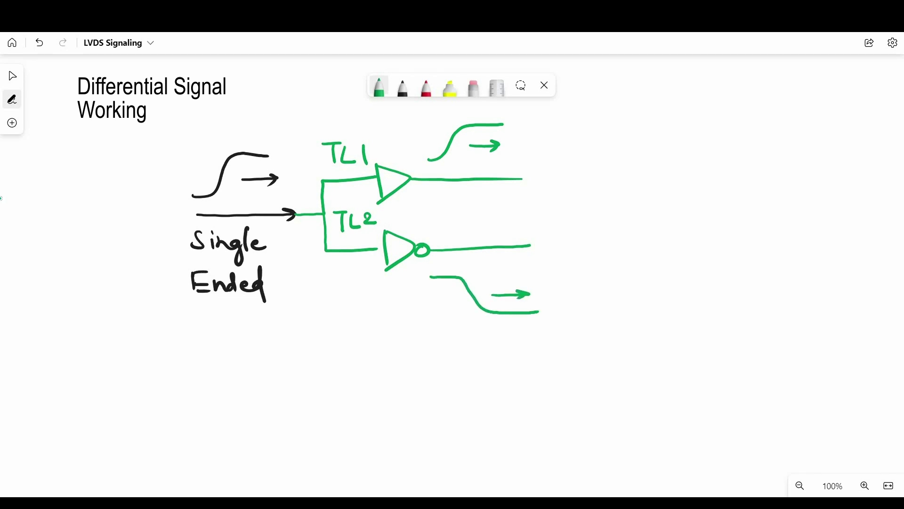
pyautogui.moveTo(522, 179); pyautogui.dragTo(560, 201)
pyautogui.moveTo(532, 245); pyautogui.dragTo(562, 223)
pyautogui.moveTo(565, 188); pyautogui.dragTo(572, 243)
pyautogui.moveTo(571, 180); pyautogui.dragTo(572, 243)
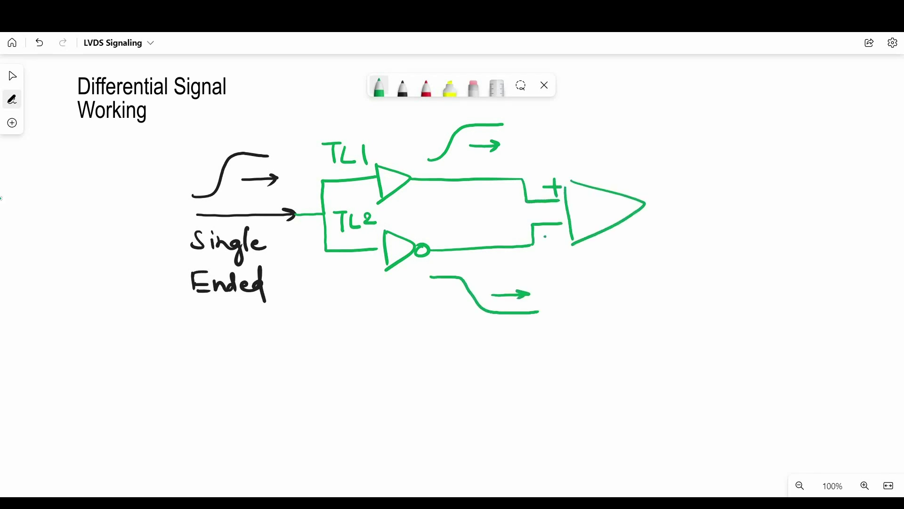
pyautogui.moveTo(646, 208); pyautogui.dragTo(755, 205)
# Step: In red, draw the receiver's output step over a dashed reference level labelled 0V
pyautogui.click(426, 87)
pyautogui.moveTo(656, 184); pyautogui.dragTo(743, 137)
pyautogui.moveTo(635, 163); pyautogui.dragTo(639, 163)
pyautogui.moveTo(656, 163); pyautogui.dragTo(667, 162)
pyautogui.moveTo(706, 162); pyautogui.dragTo(713, 162)
pyautogui.moveTo(720, 162); pyautogui.dragTo(753, 162)
pyautogui.moveTo(607, 151); pyautogui.dragTo(606, 153)
pyautogui.moveTo(613, 151); pyautogui.dragTo(627, 151)
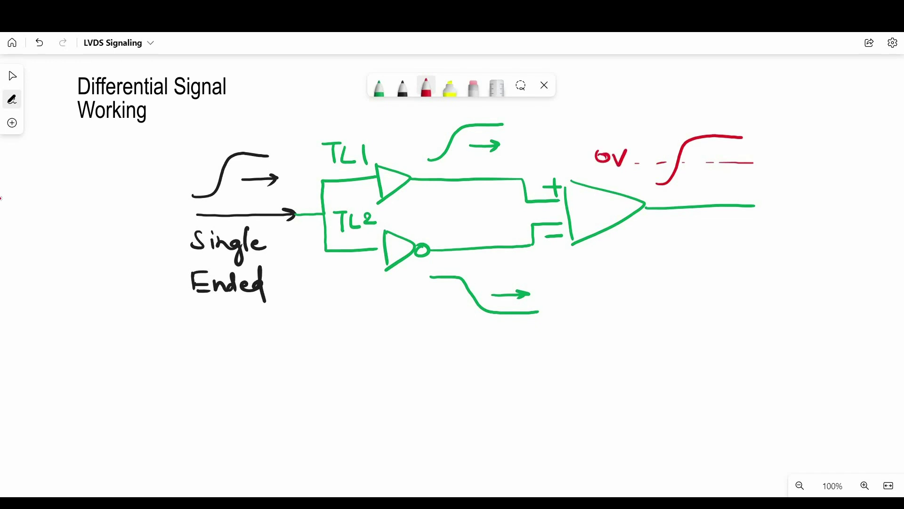
# Step: Write and underline the Diff. Signaling label beneath the circuit
pyautogui.moveTo(331, 332); pyautogui.dragTo(339, 366)
pyautogui.moveTo(372, 332); pyautogui.dragTo(380, 379)
pyautogui.click(391, 350)
pyautogui.moveTo(414, 339); pyautogui.dragTo(406, 359)
pyautogui.moveTo(424, 349)
pyautogui.mouseDown()
pyautogui.moveTo(441, 368)
pyautogui.moveTo(501, 375)
pyautogui.mouseUp()
pyautogui.moveTo(511, 329); pyautogui.dragTo(503, 374)
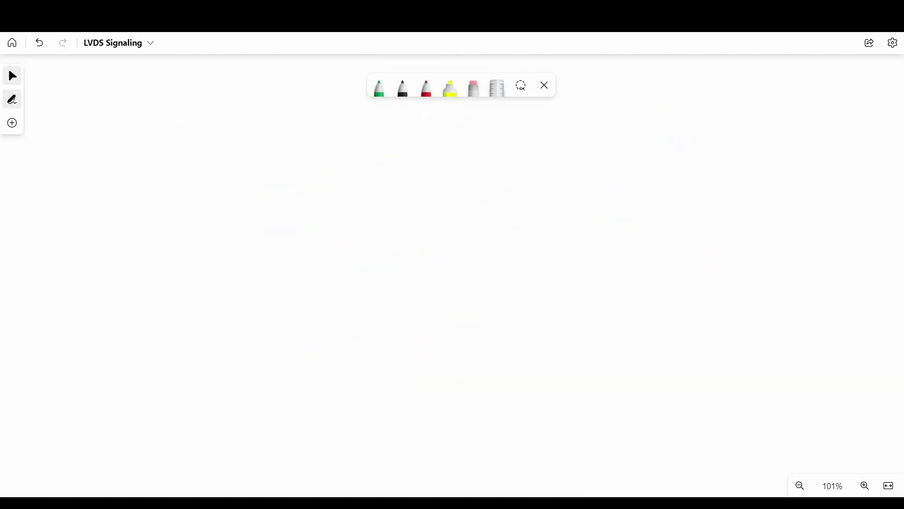
# Step: In black, write the heading LVDS Driver Rx Model
pyautogui.click(402, 87)
pyautogui.moveTo(143, 118)
pyautogui.mouseDown()
pyautogui.moveTo(198, 137)
pyautogui.moveTo(287, 141)
pyautogui.moveTo(378, 129)
pyautogui.moveTo(401, 149)
pyautogui.mouseUp()
pyautogui.moveTo(409, 126); pyautogui.dragTo(423, 125)
# Step: Draw a 3.5mA current source labelled Current mode Driver
pyautogui.moveTo(259, 168); pyautogui.dragTo(259, 186)
pyautogui.moveTo(259, 185); pyautogui.dragTo(258, 184)
pyautogui.click(261, 197)
pyautogui.moveTo(265, 190)
pyautogui.mouseDown()
pyautogui.moveTo(266, 204)
pyautogui.moveTo(302, 197)
pyautogui.mouseUp()
pyautogui.click(295, 198)
pyautogui.moveTo(314, 190); pyautogui.dragTo(329, 197)
pyautogui.moveTo(336, 188); pyautogui.dragTo(334, 200)
pyautogui.moveTo(80, 183)
pyautogui.mouseDown()
pyautogui.moveTo(133, 192)
pyautogui.moveTo(154, 182)
pyautogui.mouseUp()
pyautogui.moveTo(99, 220); pyautogui.dragTo(152, 216)
pyautogui.moveTo(160, 200)
pyautogui.mouseDown()
pyautogui.moveTo(172, 214)
pyautogui.moveTo(215, 214)
pyautogui.mouseUp()
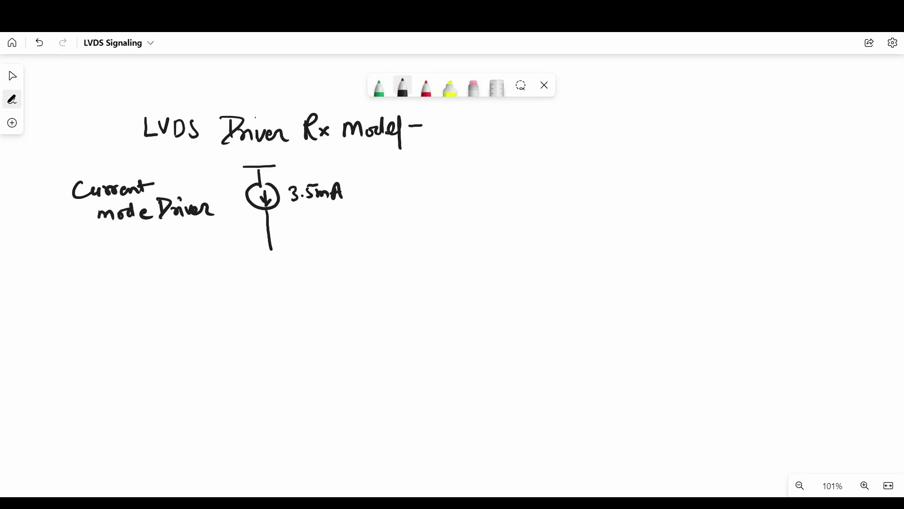
# Step: Draw the four-transistor bridge under the source, with its bottom rail and ground symbol
pyautogui.moveTo(270, 250)
pyautogui.mouseDown()
pyautogui.moveTo(332, 244)
pyautogui.moveTo(346, 311)
pyautogui.mouseUp()
pyautogui.moveTo(376, 291); pyautogui.dragTo(377, 309)
pyautogui.moveTo(379, 298); pyautogui.dragTo(411, 298)
pyautogui.moveTo(346, 314); pyautogui.dragTo(357, 418)
pyautogui.moveTo(383, 377); pyautogui.dragTo(386, 401)
pyautogui.moveTo(387, 390); pyautogui.dragTo(436, 387)
pyautogui.moveTo(271, 250)
pyautogui.mouseDown()
pyautogui.moveTo(208, 295)
pyautogui.moveTo(237, 316)
pyautogui.mouseUp()
pyautogui.moveTo(200, 301); pyautogui.dragTo(166, 313)
pyautogui.moveTo(237, 316)
pyautogui.mouseDown()
pyautogui.moveTo(257, 435)
pyautogui.moveTo(364, 422)
pyautogui.mouseUp()
pyautogui.moveTo(308, 437); pyautogui.dragTo(311, 477)
pyautogui.moveTo(197, 383); pyautogui.dragTo(198, 406)
pyautogui.moveTo(158, 402); pyautogui.dragTo(196, 398)
# Step: In green, add +/− gate signs and resistors R1/R2 with a Vcm midpoint tap
pyautogui.click(379, 87)
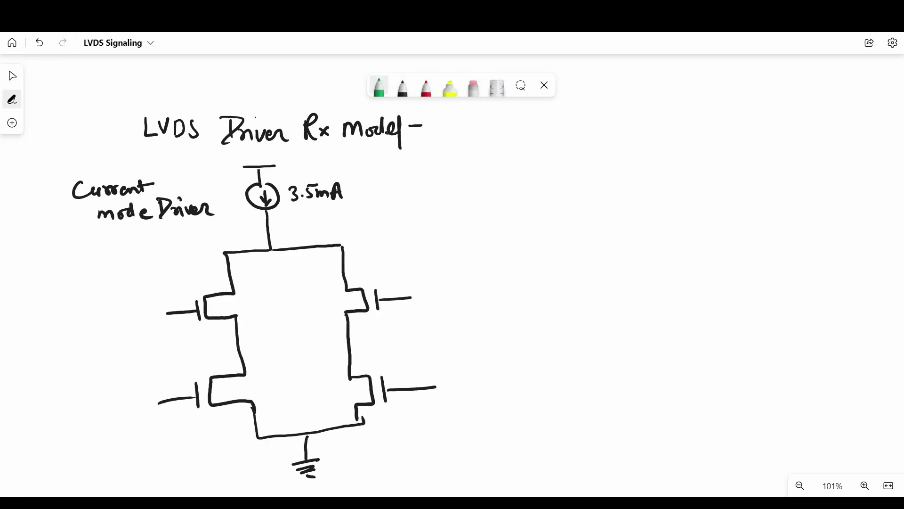
pyautogui.moveTo(157, 287); pyautogui.dragTo(179, 286)
pyautogui.moveTo(415, 375); pyautogui.dragTo(437, 373)
pyautogui.moveTo(239, 330); pyautogui.dragTo(354, 320)
pyautogui.moveTo(246, 314); pyautogui.dragTo(256, 310)
pyautogui.moveTo(258, 308); pyautogui.dragTo(260, 313)
pyautogui.moveTo(312, 298); pyautogui.dragTo(310, 310)
pyautogui.moveTo(274, 270); pyautogui.dragTo(285, 273)
pyautogui.moveTo(277, 292); pyautogui.dragTo(310, 288)
pyautogui.moveTo(295, 273); pyautogui.dragTo(295, 282)
pyautogui.moveTo(301, 283); pyautogui.dragTo(316, 271)
# Step: In red, run the line pair to the receiver across a 100Ω termination resistor
pyautogui.click(426, 87)
pyautogui.moveTo(349, 337); pyautogui.dragTo(567, 329)
pyautogui.moveTo(243, 362); pyautogui.dragTo(578, 356)
pyautogui.moveTo(578, 325); pyautogui.dragTo(682, 301)
pyautogui.moveTo(602, 375); pyautogui.dragTo(684, 373)
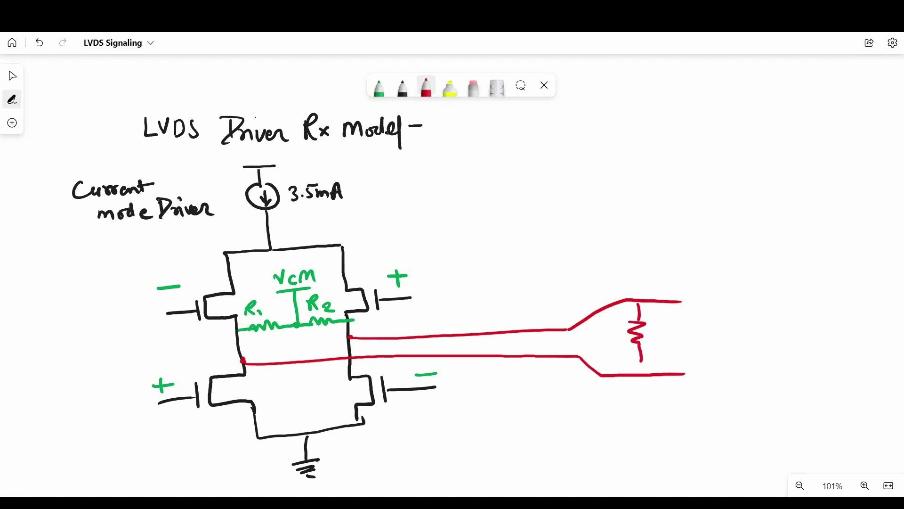
pyautogui.moveTo(590, 332); pyautogui.dragTo(589, 349)
pyautogui.moveTo(603, 337); pyautogui.dragTo(601, 337)
pyautogui.moveTo(606, 347); pyautogui.dragTo(622, 341)
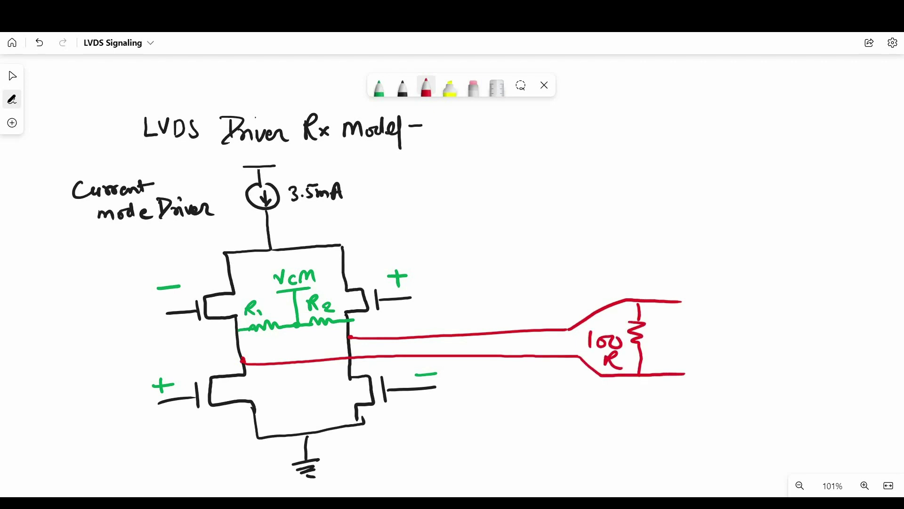
# Step: Draw the receiver comparator triangle with an output labelled o/p
pyautogui.moveTo(681, 302); pyautogui.dragTo(692, 301)
pyautogui.moveTo(693, 286); pyautogui.dragTo(693, 399)
pyautogui.moveTo(699, 288); pyautogui.dragTo(780, 325)
pyautogui.moveTo(693, 400)
pyautogui.mouseDown()
pyautogui.moveTo(786, 327)
pyautogui.moveTo(878, 331)
pyautogui.mouseUp()
pyautogui.moveTo(808, 295); pyautogui.dragTo(815, 307)
pyautogui.moveTo(828, 286); pyautogui.dragTo(822, 315)
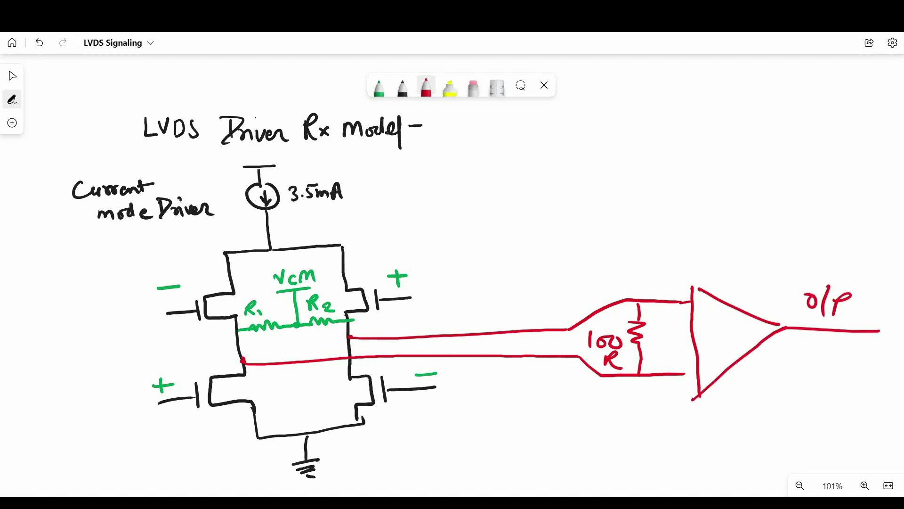
# Step: In black, draw the current loop around the 100Ω resistor, labelled 3.5mA
pyautogui.click(402, 87)
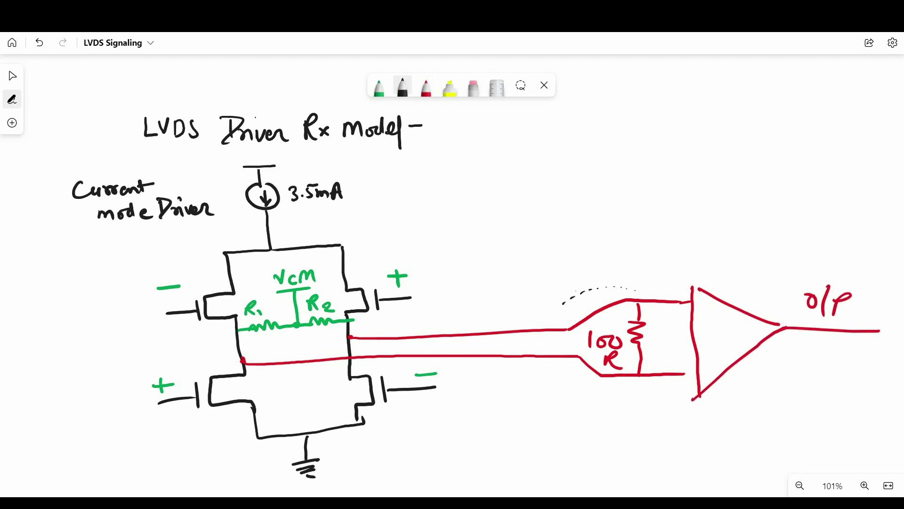
pyautogui.moveTo(645, 297)
pyautogui.mouseDown()
pyautogui.moveTo(626, 386)
pyautogui.moveTo(605, 391)
pyautogui.mouseUp()
pyautogui.moveTo(615, 384)
pyautogui.mouseDown()
pyautogui.moveTo(621, 397)
pyautogui.moveTo(627, 332)
pyautogui.moveTo(564, 305)
pyautogui.mouseUp()
pyautogui.moveTo(564, 305); pyautogui.dragTo(582, 311)
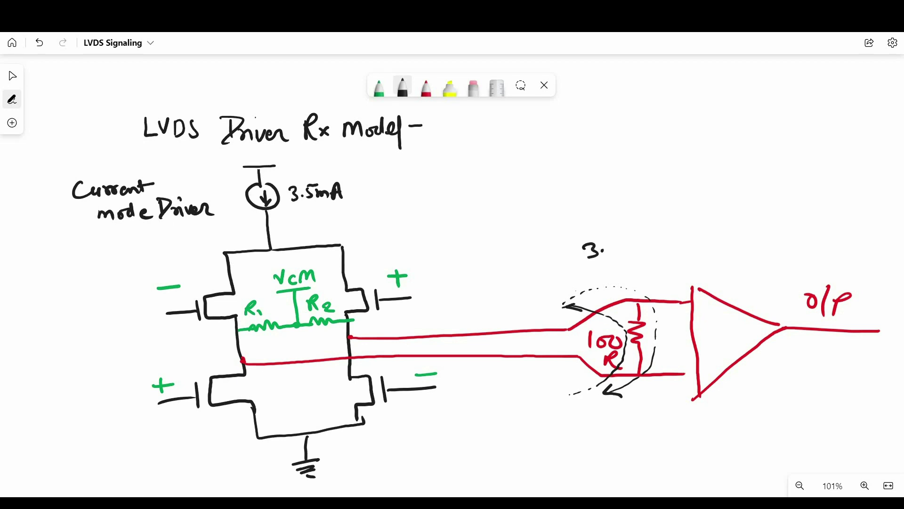
pyautogui.moveTo(632, 256); pyautogui.dragTo(646, 253)
pyautogui.moveTo(594, 265); pyautogui.dragTo(648, 264)
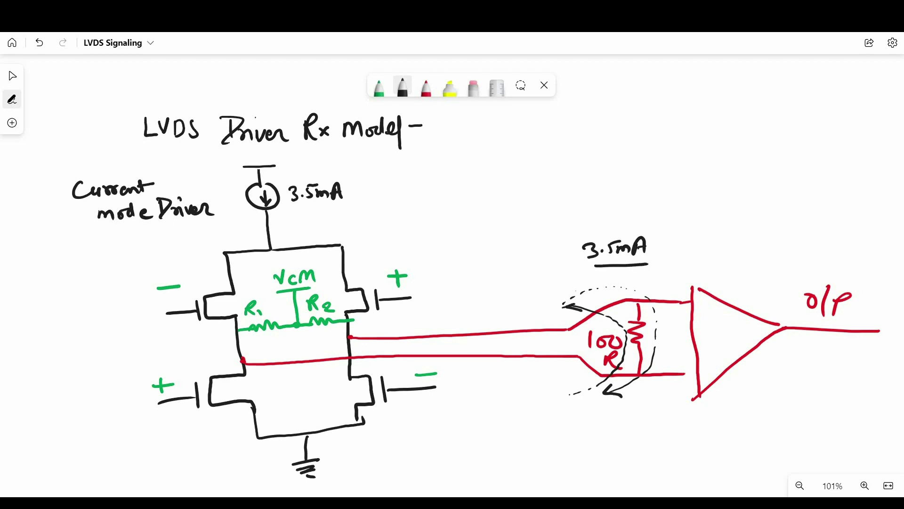
# Step: Point an arrow from the receiver input to a 'high I/p Imp.' note
pyautogui.moveTo(709, 301); pyautogui.dragTo(745, 243)
pyautogui.moveTo(706, 192)
pyautogui.mouseDown()
pyautogui.moveTo(735, 217)
pyautogui.moveTo(843, 214)
pyautogui.mouseUp()
pyautogui.moveTo(846, 223); pyautogui.dragTo(858, 211)
pyautogui.click(864, 211)
# Step: Write V = IR under the resistor and box the result V = 350mV
pyautogui.moveTo(521, 403); pyautogui.dragTo(540, 402)
pyautogui.moveTo(539, 417); pyautogui.dragTo(555, 418)
pyautogui.moveTo(541, 423); pyautogui.dragTo(612, 432)
pyautogui.moveTo(519, 446); pyautogui.dragTo(536, 446)
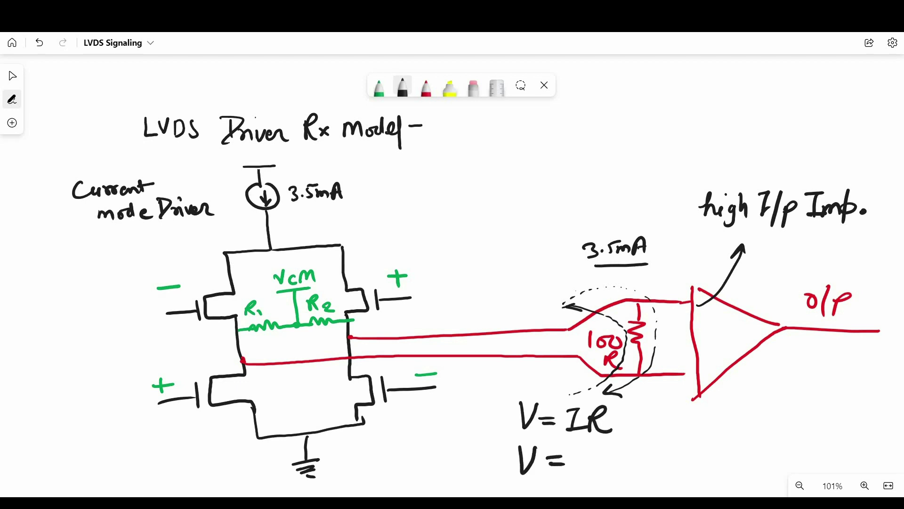
pyautogui.moveTo(599, 451); pyautogui.dragTo(594, 464)
pyautogui.moveTo(617, 454); pyautogui.dragTo(645, 463)
pyautogui.moveTo(653, 444); pyautogui.dragTo(673, 441)
pyautogui.moveTo(494, 447)
pyautogui.mouseDown()
pyautogui.moveTo(702, 437)
pyautogui.moveTo(533, 485)
pyautogui.moveTo(492, 484)
pyautogui.mouseUp()
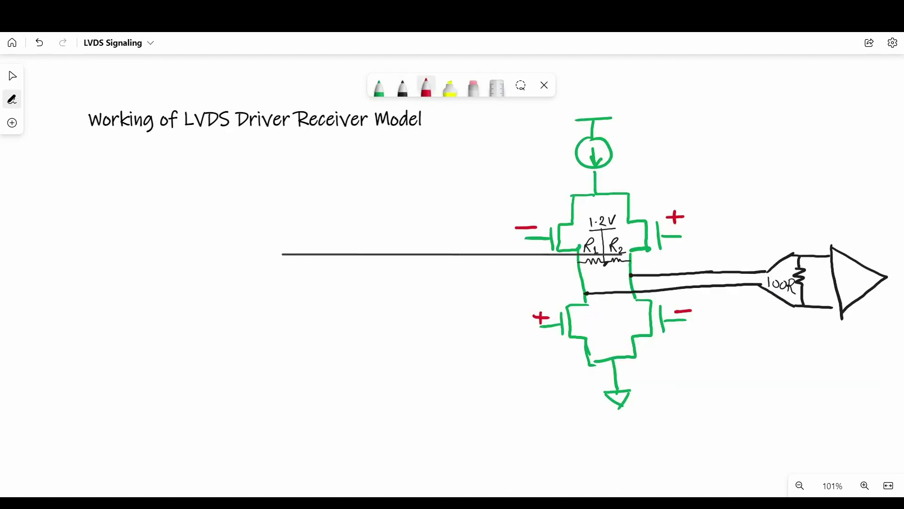
# Step: In black, write and underline the Case-1 heading
pyautogui.click(379, 87)
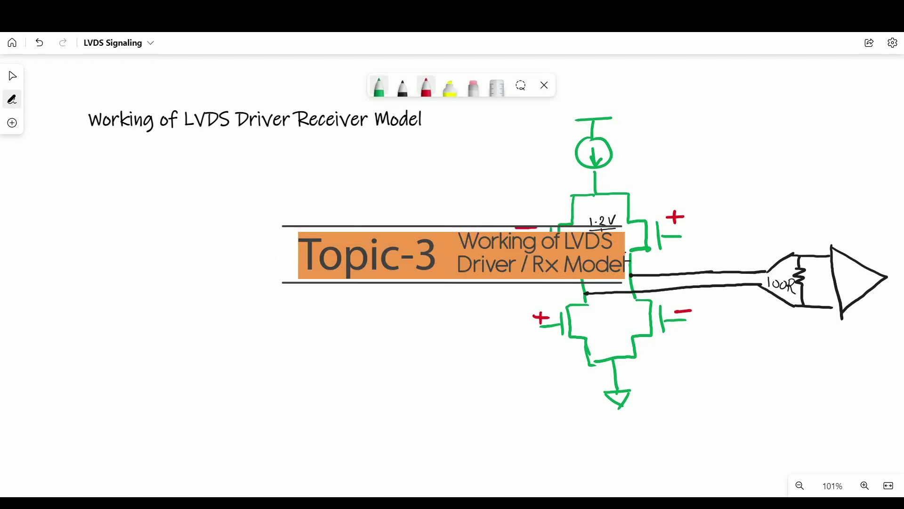
pyautogui.click(403, 87)
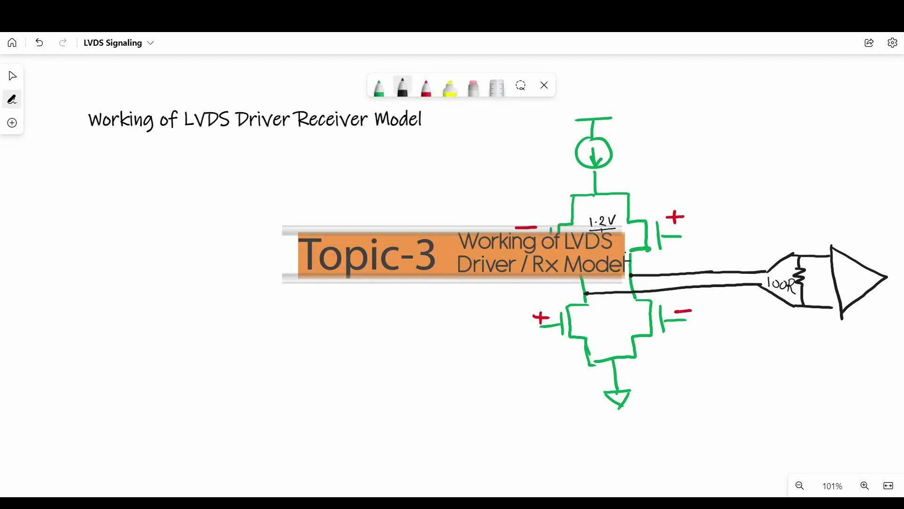
pyautogui.moveTo(82, 155); pyautogui.dragTo(84, 170)
pyautogui.moveTo(93, 162); pyautogui.dragTo(96, 170)
pyautogui.moveTo(104, 165); pyautogui.dragTo(113, 169)
pyautogui.click(117, 164)
pyautogui.moveTo(123, 155); pyautogui.dragTo(127, 171)
pyautogui.moveTo(67, 183); pyautogui.dragTo(162, 179)
# Step: Add [By default] in brackets after Case-1
pyautogui.moveTo(172, 156); pyautogui.dragTo(176, 174)
pyautogui.moveTo(175, 157); pyautogui.dragTo(189, 185)
pyautogui.moveTo(218, 162); pyautogui.dragTo(220, 156)
pyautogui.moveTo(221, 165); pyautogui.dragTo(228, 188)
pyautogui.moveTo(226, 160); pyautogui.dragTo(262, 163)
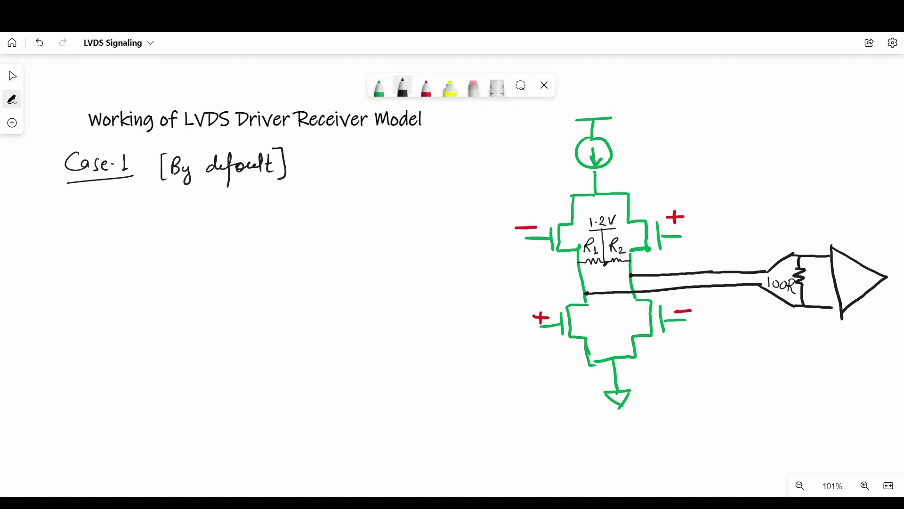
# Step: Write 'on diff pair line', bracket the 1.2V and 0V levels, and add a check mark
pyautogui.moveTo(111, 217); pyautogui.dragTo(121, 207)
pyautogui.moveTo(133, 220); pyautogui.dragTo(146, 235)
pyautogui.moveTo(155, 214)
pyautogui.mouseDown()
pyautogui.moveTo(156, 235)
pyautogui.moveTo(193, 216)
pyautogui.mouseUp()
pyautogui.moveTo(197, 204); pyautogui.dragTo(199, 221)
pyautogui.moveTo(204, 214); pyautogui.dragTo(358, 241)
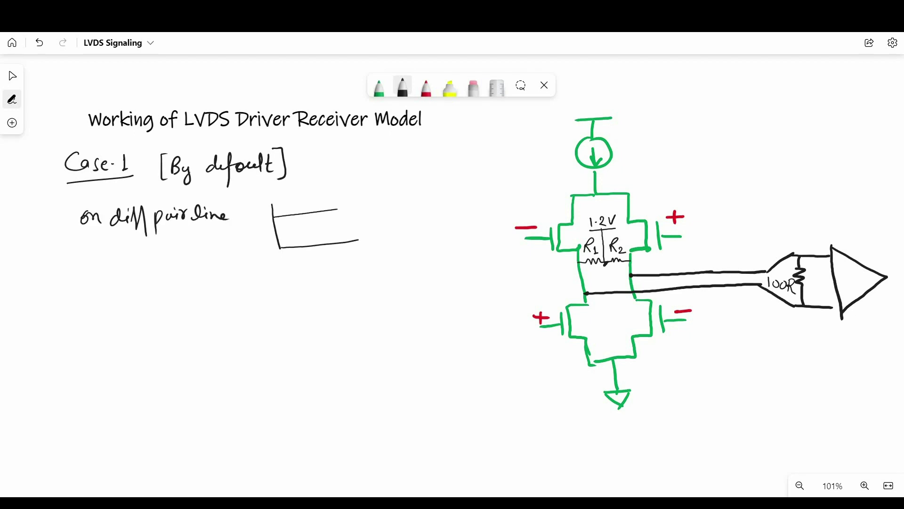
pyautogui.moveTo(380, 195)
pyautogui.mouseDown()
pyautogui.moveTo(380, 247)
pyautogui.moveTo(416, 219)
pyautogui.mouseUp()
pyautogui.moveTo(401, 231); pyautogui.dragTo(421, 226)
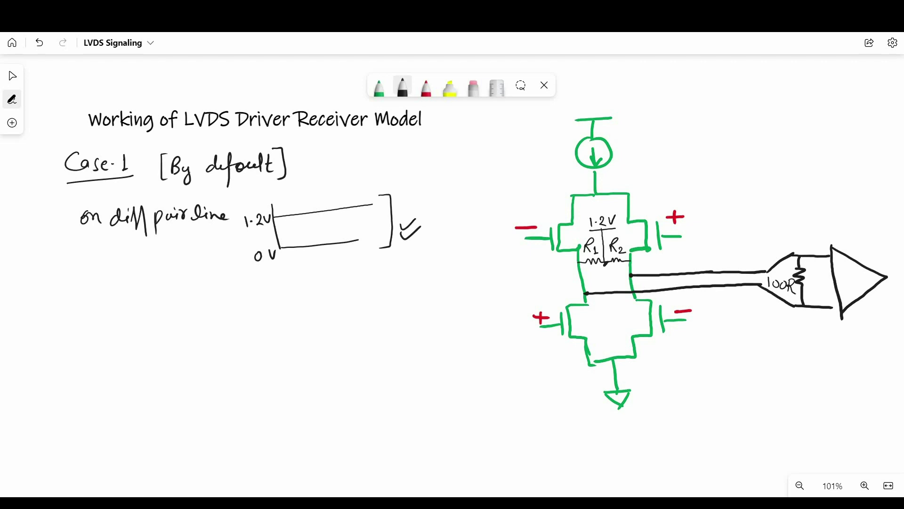
# Step: Write the underlined green heading 'Case-2 [+ve switches are closed]'
pyautogui.scroll(1, 471, 415)
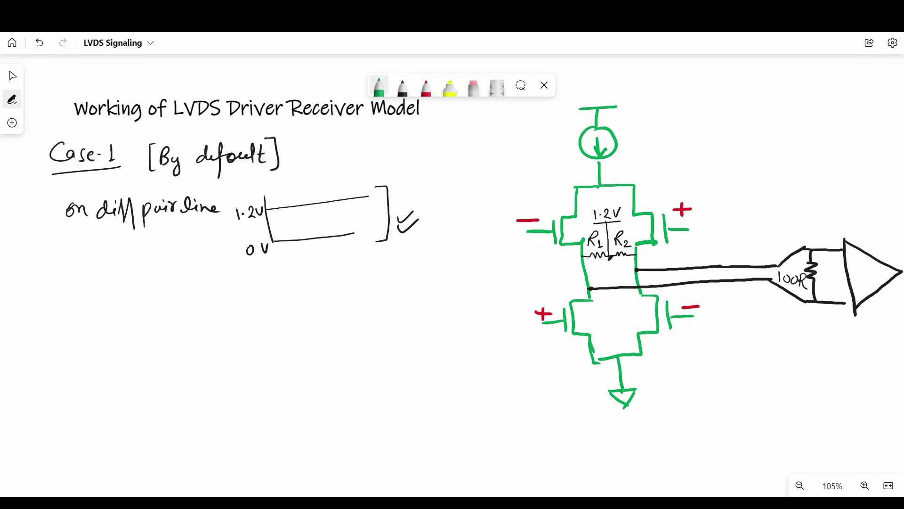
pyautogui.click(379, 86)
pyautogui.moveTo(58, 262); pyautogui.dragTo(63, 281)
pyautogui.moveTo(73, 271); pyautogui.dragTo(83, 279)
pyautogui.moveTo(89, 275); pyautogui.dragTo(97, 278)
pyautogui.moveTo(104, 264); pyautogui.dragTo(116, 277)
pyautogui.moveTo(57, 290); pyautogui.dragTo(120, 285)
pyautogui.moveTo(175, 275); pyautogui.dragTo(188, 282)
pyautogui.moveTo(207, 270)
pyautogui.mouseDown()
pyautogui.moveTo(209, 282)
pyautogui.moveTo(268, 282)
pyautogui.mouseUp()
pyautogui.moveTo(273, 277); pyautogui.dragTo(330, 282)
pyautogui.moveTo(332, 271)
pyautogui.mouseDown()
pyautogui.moveTo(361, 282)
pyautogui.moveTo(390, 258)
pyautogui.mouseUp()
pyautogui.moveTo(396, 255); pyautogui.dragTo(410, 285)
# Step: Trace the Case-2 current path in red from R2 through the 100R receiver back to ground
pyautogui.click(426, 87)
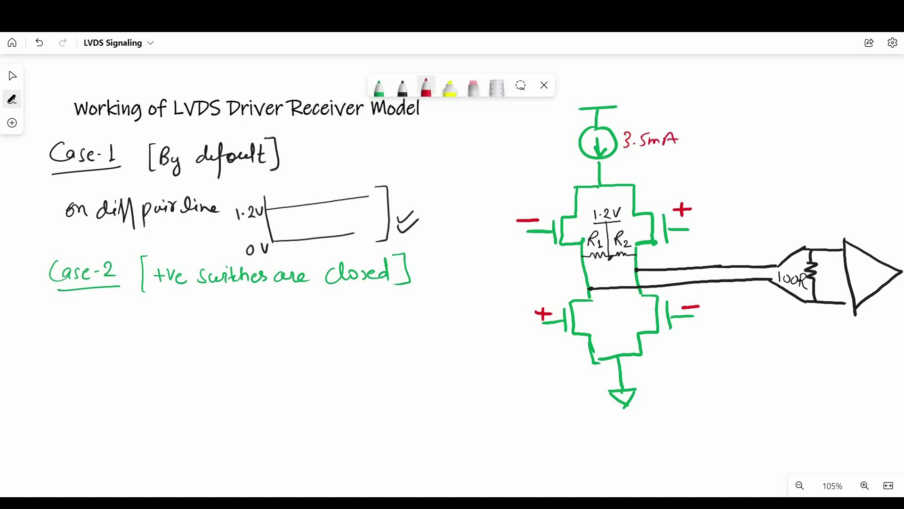
pyautogui.moveTo(656, 258); pyautogui.dragTo(731, 258)
pyautogui.moveTo(741, 257); pyautogui.dragTo(749, 258)
pyautogui.moveTo(814, 303)
pyautogui.mouseDown()
pyautogui.moveTo(693, 287)
pyautogui.moveTo(636, 295)
pyautogui.mouseUp()
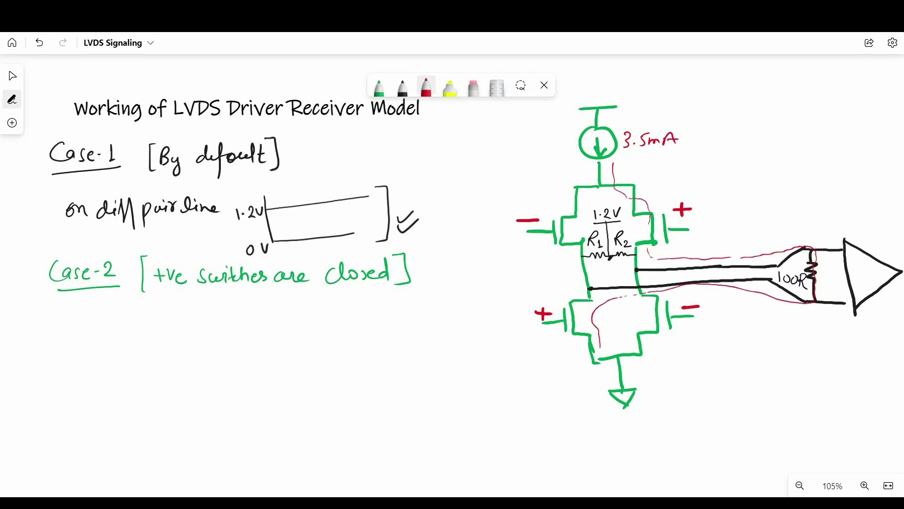
pyautogui.moveTo(600, 351); pyautogui.dragTo(645, 406)
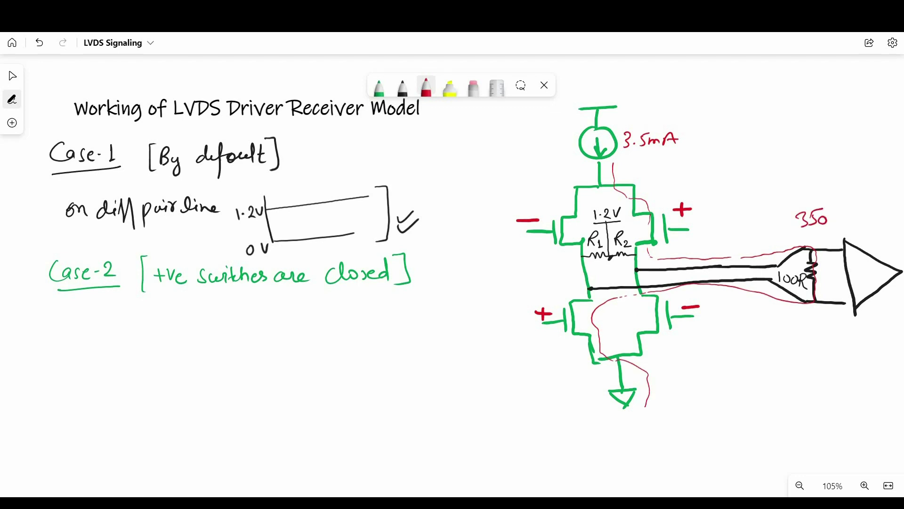
# Step: Underline the 350mV value and note 'from V=IR' beside it
pyautogui.moveTo(802, 226); pyautogui.dragTo(848, 224)
pyautogui.moveTo(812, 234); pyautogui.dragTo(843, 232)
pyautogui.moveTo(811, 193); pyautogui.dragTo(837, 188)
pyautogui.moveTo(839, 178); pyautogui.dragTo(860, 187)
pyautogui.moveTo(851, 191); pyautogui.dragTo(860, 190)
pyautogui.moveTo(867, 180); pyautogui.dragTo(866, 193)
pyautogui.moveTo(880, 179); pyautogui.dragTo(875, 191)
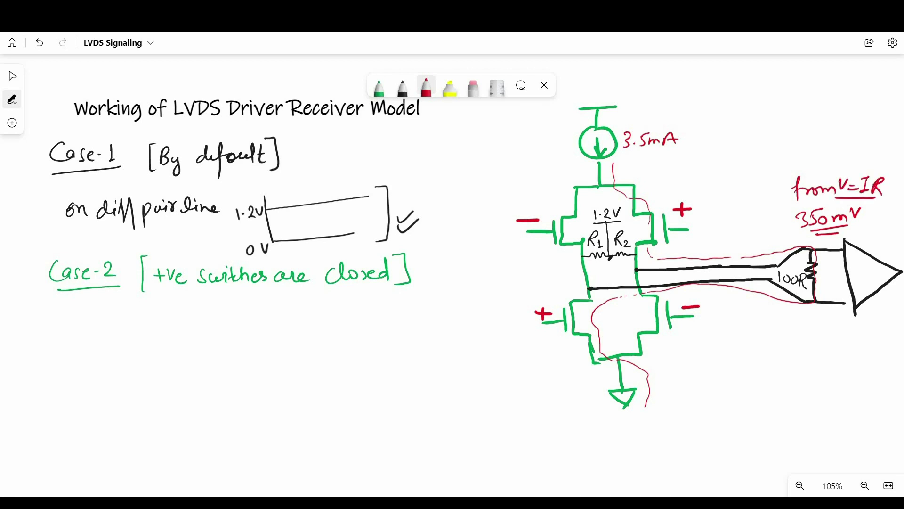
# Step: Sketch the Case-2 diff-pair waveform: axis with 1.2V and 0V, lines diverging 350mV apart
pyautogui.moveTo(66, 314)
pyautogui.mouseDown()
pyautogui.moveTo(283, 311)
pyautogui.moveTo(307, 372)
pyautogui.moveTo(430, 361)
pyautogui.mouseUp()
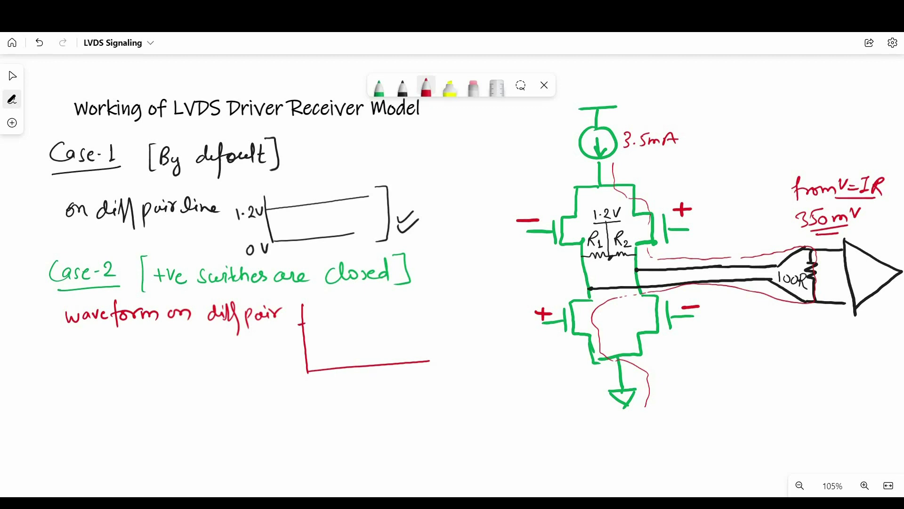
pyautogui.moveTo(272, 332); pyautogui.dragTo(296, 320)
pyautogui.moveTo(273, 383); pyautogui.dragTo(293, 370)
pyautogui.click(402, 86)
pyautogui.moveTo(319, 324); pyautogui.dragTo(368, 320)
pyautogui.moveTo(377, 319); pyautogui.dragTo(431, 314)
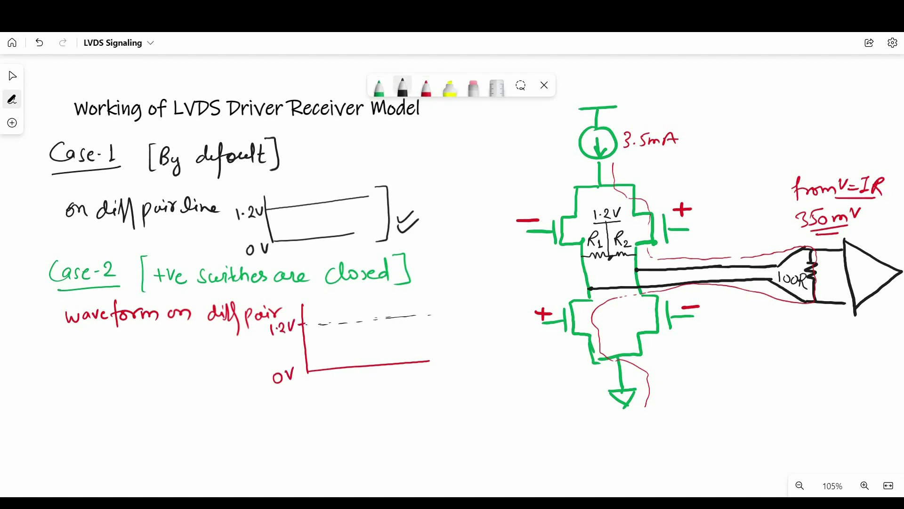
pyautogui.moveTo(305, 324)
pyautogui.mouseDown()
pyautogui.moveTo(375, 290)
pyautogui.moveTo(400, 334)
pyautogui.mouseUp()
pyautogui.moveTo(365, 310); pyautogui.dragTo(364, 295)
pyautogui.moveTo(359, 314)
pyautogui.mouseDown()
pyautogui.moveTo(364, 323)
pyautogui.moveTo(391, 316)
pyautogui.mouseUp()
pyautogui.moveTo(394, 304)
pyautogui.mouseDown()
pyautogui.moveTo(401, 312)
pyautogui.moveTo(375, 337)
pyautogui.mouseUp()
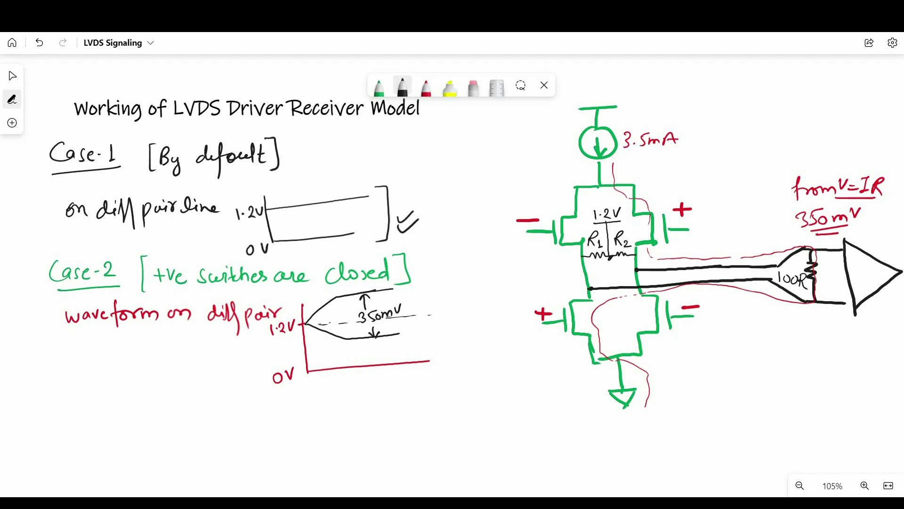
# Step: Label the waveform lines Non-inv and inv and mark the receiver's +/- polarity
pyautogui.moveTo(408, 292); pyautogui.dragTo(420, 284)
pyautogui.moveTo(422, 290); pyautogui.dragTo(463, 281)
pyautogui.moveTo(417, 334); pyautogui.dragTo(441, 327)
pyautogui.moveTo(832, 258); pyautogui.dragTo(841, 257)
pyautogui.moveTo(836, 253); pyautogui.dragTo(836, 262)
pyautogui.moveTo(839, 297); pyautogui.dragTo(849, 297)
# Step: Write the black heading 'Case-3 [-ve switches are closed]'
pyautogui.scroll(-1, 452, 264)
pyautogui.moveTo(58, 328); pyautogui.dragTo(60, 345)
pyautogui.moveTo(66, 336); pyautogui.dragTo(101, 343)
pyautogui.moveTo(49, 357); pyautogui.dragTo(94, 352)
pyautogui.moveTo(131, 328); pyautogui.dragTo(129, 360)
pyautogui.moveTo(129, 341); pyautogui.dragTo(136, 341)
pyautogui.moveTo(138, 335); pyautogui.dragTo(178, 345)
pyautogui.moveTo(189, 338); pyautogui.dragTo(281, 346)
pyautogui.moveTo(302, 334)
pyautogui.mouseDown()
pyautogui.moveTo(338, 346)
pyautogui.moveTo(353, 329)
pyautogui.mouseUp()
pyautogui.moveTo(357, 325); pyautogui.dragTo(367, 354)
# Step: Mark the closed negative switches and the Case-3 current path with direction arrowheads in violet
pyautogui.click(426, 86)
pyautogui.moveTo(527, 185); pyautogui.dragTo(511, 197)
pyautogui.moveTo(678, 274); pyautogui.dragTo(699, 275)
pyautogui.moveTo(568, 77)
pyautogui.mouseDown()
pyautogui.moveTo(569, 167)
pyautogui.moveTo(651, 245)
pyautogui.moveTo(831, 212)
pyautogui.moveTo(641, 198)
pyautogui.moveTo(626, 325)
pyautogui.moveTo(632, 318)
pyautogui.mouseUp()
pyautogui.moveTo(707, 235); pyautogui.dragTo(707, 249)
pyautogui.moveTo(822, 232); pyautogui.dragTo(834, 223)
pyautogui.moveTo(730, 195); pyautogui.dragTo(730, 207)
# Step: Write 'waveform of diff pair' in green and draw its axis and 1.2V lines
pyautogui.click(378, 86)
pyautogui.moveTo(55, 393); pyautogui.dragTo(152, 393)
pyautogui.moveTo(170, 390)
pyautogui.mouseDown()
pyautogui.moveTo(182, 412)
pyautogui.moveTo(216, 387)
pyautogui.moveTo(233, 410)
pyautogui.moveTo(247, 390)
pyautogui.moveTo(308, 386)
pyautogui.moveTo(469, 427)
pyautogui.mouseUp()
pyautogui.moveTo(381, 293); pyautogui.dragTo(383, 328)
pyautogui.moveTo(397, 370)
pyautogui.mouseDown()
pyautogui.moveTo(312, 403)
pyautogui.moveTo(400, 410)
pyautogui.mouseUp()
pyautogui.moveTo(264, 411); pyautogui.dragTo(297, 406)
# Step: Draw a red divider and label the two halves Case-2 and Case-3
pyautogui.click(426, 86)
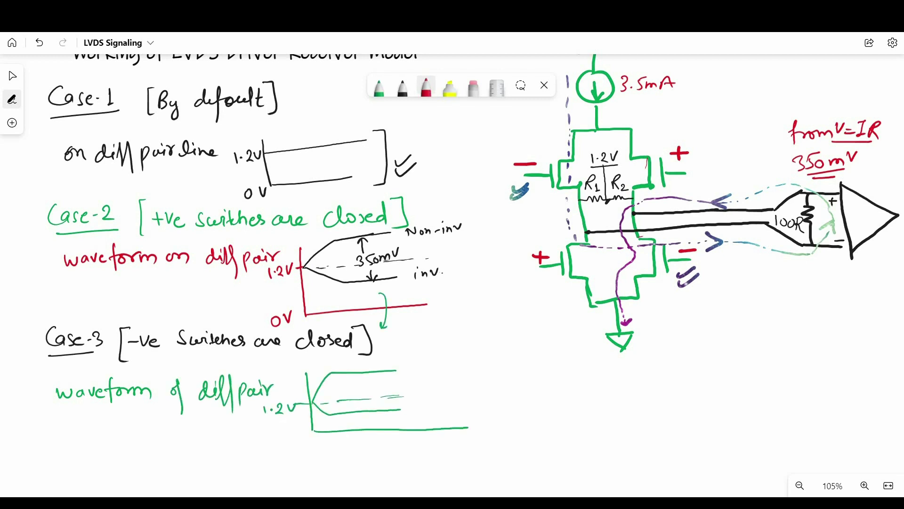
pyautogui.moveTo(397, 361); pyautogui.dragTo(403, 396)
pyautogui.moveTo(343, 444)
pyautogui.mouseDown()
pyautogui.moveTo(348, 458)
pyautogui.moveTo(362, 456)
pyautogui.mouseUp()
pyautogui.moveTo(367, 453); pyautogui.dragTo(389, 451)
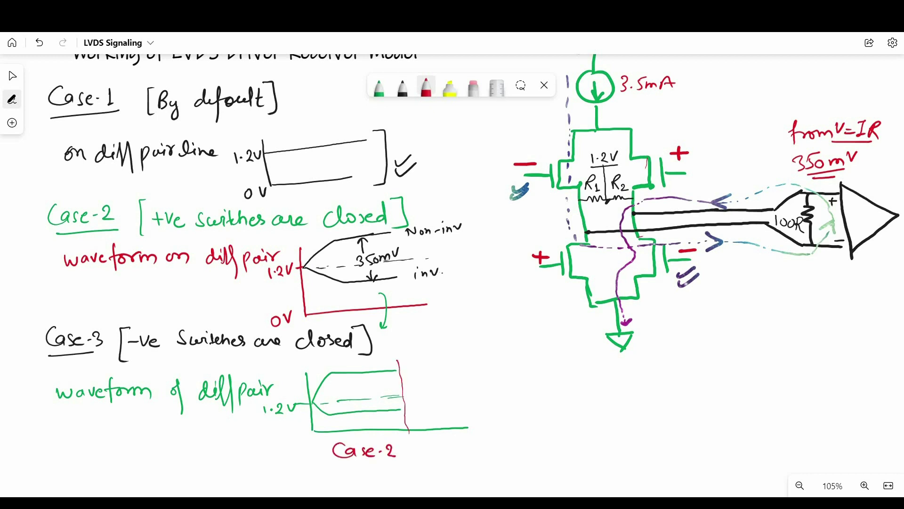
pyautogui.moveTo(442, 444)
pyautogui.mouseDown()
pyautogui.moveTo(443, 457)
pyautogui.moveTo(470, 456)
pyautogui.mouseUp()
pyautogui.click(474, 453)
pyautogui.moveTo(481, 442); pyautogui.dragTo(482, 457)
# Step: Draw the crossing inv and non-inv curves and mark their 350mV swing
pyautogui.moveTo(400, 370)
pyautogui.mouseDown()
pyautogui.moveTo(424, 393)
pyautogui.moveTo(490, 408)
pyautogui.mouseUp()
pyautogui.moveTo(402, 411); pyautogui.dragTo(490, 362)
pyautogui.moveTo(410, 393); pyautogui.dragTo(430, 393)
pyautogui.moveTo(454, 389); pyautogui.dragTo(470, 388)
pyautogui.moveTo(513, 385); pyautogui.dragTo(525, 385)
pyautogui.moveTo(464, 371); pyautogui.dragTo(466, 398)
pyautogui.moveTo(460, 377); pyautogui.dragTo(468, 377)
pyautogui.moveTo(461, 395)
pyautogui.mouseDown()
pyautogui.moveTo(474, 399)
pyautogui.moveTo(478, 389)
pyautogui.mouseUp()
pyautogui.moveTo(495, 375)
pyautogui.mouseDown()
pyautogui.moveTo(489, 388)
pyautogui.moveTo(499, 380)
pyautogui.mouseUp()
pyautogui.moveTo(506, 382)
pyautogui.mouseDown()
pyautogui.moveTo(536, 372)
pyautogui.moveTo(505, 366)
pyautogui.moveTo(516, 361)
pyautogui.mouseUp()
# Step: Label the upper Case-3 curve inv and the lower one non-inv
pyautogui.moveTo(518, 350); pyautogui.dragTo(528, 348)
pyautogui.moveTo(501, 409); pyautogui.dragTo(546, 411)
pyautogui.moveTo(556, 407); pyautogui.dragTo(557, 415)
pyautogui.moveTo(560, 410); pyautogui.dragTo(580, 406)
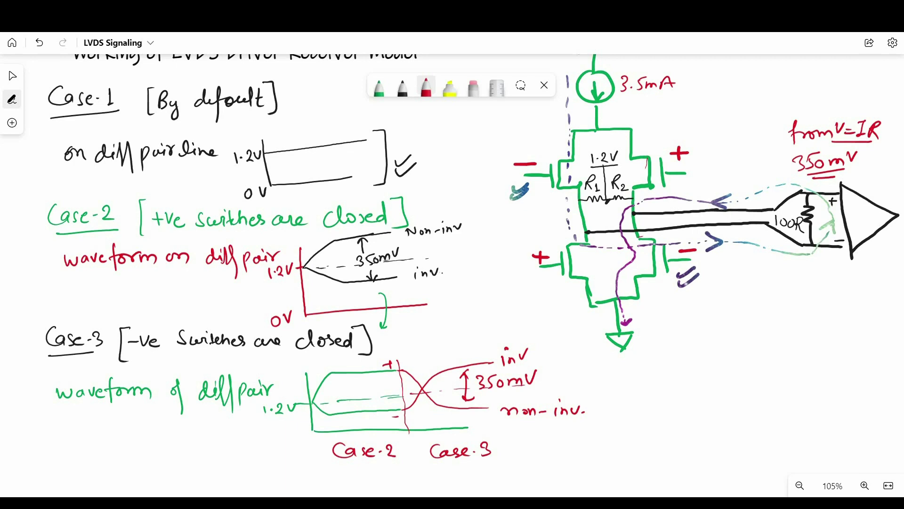
pyautogui.scroll(-5, 574, 250)
# Step: Label the waveform's upper and lower levels V1 and V2 in black
pyautogui.click(403, 86)
pyautogui.moveTo(283, 155); pyautogui.dragTo(294, 170)
pyautogui.moveTo(289, 206); pyautogui.dragTo(305, 216)
pyautogui.moveTo(306, 213); pyautogui.dragTo(316, 201)
pyautogui.moveTo(303, 160); pyautogui.dragTo(315, 162)
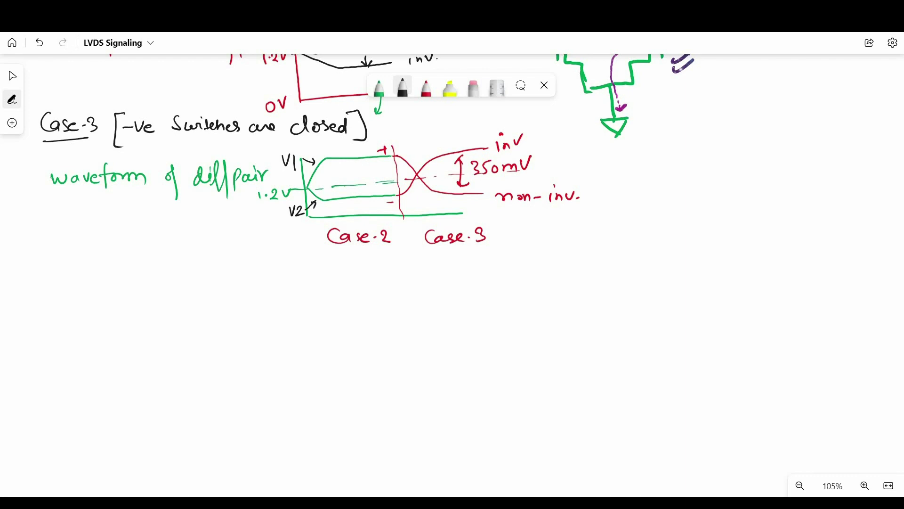
# Step: Write the equation V1 = Vcommon + ½Vdiff
pyautogui.moveTo(247, 264)
pyautogui.mouseDown()
pyautogui.moveTo(257, 264)
pyautogui.moveTo(263, 281)
pyautogui.mouseUp()
pyautogui.moveTo(272, 271); pyautogui.dragTo(284, 271)
pyautogui.moveTo(274, 278); pyautogui.dragTo(315, 266)
pyautogui.moveTo(323, 275)
pyautogui.mouseDown()
pyautogui.moveTo(322, 284)
pyautogui.moveTo(331, 276)
pyautogui.mouseUp()
pyautogui.moveTo(337, 277); pyautogui.dragTo(369, 284)
pyautogui.moveTo(371, 278); pyautogui.dragTo(422, 277)
pyautogui.moveTo(411, 268)
pyautogui.mouseDown()
pyautogui.moveTo(410, 285)
pyautogui.moveTo(435, 283)
pyautogui.mouseUp()
pyautogui.moveTo(427, 286)
pyautogui.mouseDown()
pyautogui.moveTo(446, 285)
pyautogui.moveTo(442, 300)
pyautogui.mouseUp()
pyautogui.moveTo(449, 267); pyautogui.dragTo(491, 296)
# Step: Write V2 = Vcommon − ½Vdiff below it and bracket the two equations
pyautogui.moveTo(253, 304); pyautogui.dragTo(266, 303)
pyautogui.moveTo(266, 317); pyautogui.dragTo(281, 329)
pyautogui.moveTo(285, 318); pyautogui.dragTo(294, 318)
pyautogui.moveTo(286, 325); pyautogui.dragTo(316, 307)
pyautogui.moveTo(328, 320); pyautogui.dragTo(351, 327)
pyautogui.moveTo(354, 322); pyautogui.dragTo(386, 329)
pyautogui.moveTo(390, 324); pyautogui.dragTo(419, 327)
pyautogui.moveTo(412, 332); pyautogui.dragTo(432, 348)
pyautogui.moveTo(436, 319)
pyautogui.mouseDown()
pyautogui.moveTo(445, 335)
pyautogui.moveTo(485, 353)
pyautogui.mouseUp()
pyautogui.moveTo(506, 259); pyautogui.dragTo(518, 337)
# Step: Annotate Vcommon as 1.2V and Vdiff as 350mV, underlining both with a separator line
pyautogui.moveTo(320, 335)
pyautogui.mouseDown()
pyautogui.moveTo(323, 358)
pyautogui.moveTo(352, 344)
pyautogui.moveTo(355, 366)
pyautogui.mouseUp()
pyautogui.moveTo(447, 343)
pyautogui.mouseDown()
pyautogui.moveTo(441, 366)
pyautogui.moveTo(497, 351)
pyautogui.moveTo(502, 375)
pyautogui.mouseUp()
pyautogui.moveTo(313, 379); pyautogui.dragTo(359, 380)
pyautogui.moveTo(452, 254); pyautogui.dragTo(622, 254)
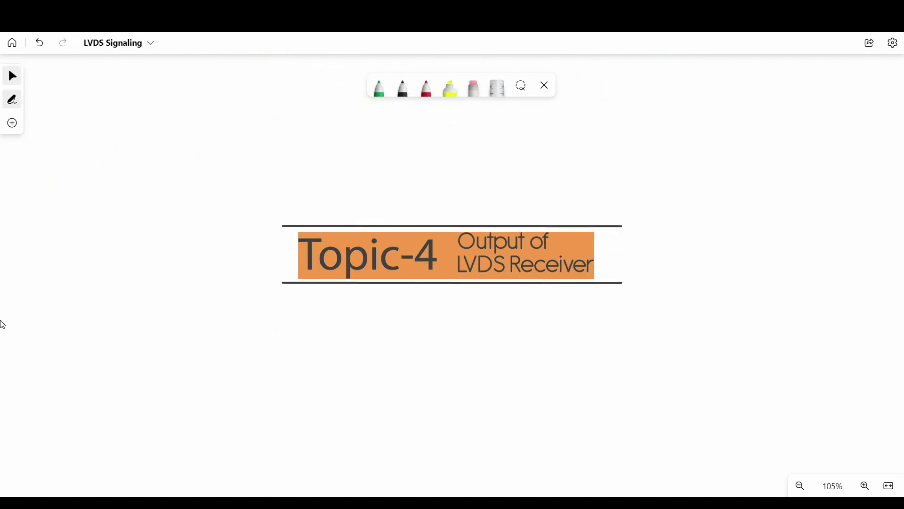
# Step: Write and underline the 'Rx o/p' waveform heading in black ink
pyautogui.hotkey('ctrl', 'alt', 'p')
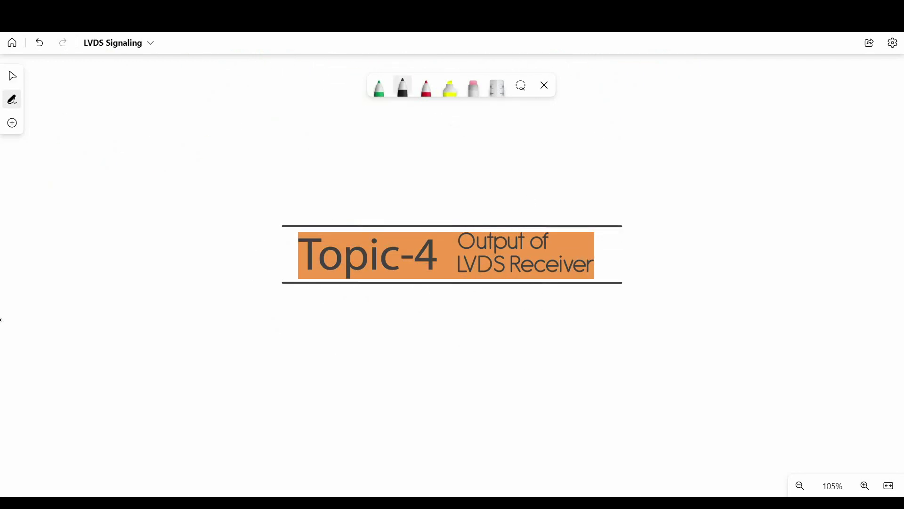
pyautogui.moveTo(143, 133); pyautogui.dragTo(163, 151)
pyautogui.moveTo(183, 136); pyautogui.dragTo(190, 154)
pyautogui.moveTo(198, 138); pyautogui.dragTo(202, 142)
pyautogui.moveTo(218, 141); pyautogui.dragTo(257, 141)
pyautogui.moveTo(268, 132)
pyautogui.mouseDown()
pyautogui.moveTo(265, 165)
pyautogui.moveTo(305, 142)
pyautogui.mouseUp()
pyautogui.moveTo(322, 135); pyautogui.dragTo(320, 145)
pyautogui.moveTo(165, 156); pyautogui.dragTo(323, 151)
pyautogui.moveTo(328, 141); pyautogui.dragTo(333, 140)
# Step: Draw the plot axes with a 0V mark, a 1.2V label and a dashed midline
pyautogui.moveTo(401, 122)
pyautogui.mouseDown()
pyautogui.moveTo(400, 253)
pyautogui.moveTo(580, 259)
pyautogui.mouseUp()
pyautogui.moveTo(357, 260); pyautogui.dragTo(356, 261)
pyautogui.moveTo(365, 260); pyautogui.dragTo(375, 259)
pyautogui.moveTo(351, 157); pyautogui.dragTo(353, 169)
pyautogui.moveTo(363, 160); pyautogui.dragTo(371, 168)
pyautogui.moveTo(373, 156); pyautogui.dragTo(575, 159)
# Step: Sketch the green V1 waveform and the red mirrored waveform at 1.375V and 1.025V levels
pyautogui.click(379, 86)
pyautogui.moveTo(403, 163)
pyautogui.mouseDown()
pyautogui.moveTo(466, 130)
pyautogui.moveTo(603, 156)
pyautogui.moveTo(500, 163)
pyautogui.moveTo(608, 164)
pyautogui.mouseUp()
pyautogui.click(426, 87)
pyautogui.moveTo(405, 134); pyautogui.dragTo(447, 134)
pyautogui.moveTo(354, 123)
pyautogui.mouseDown()
pyautogui.moveTo(353, 134)
pyautogui.moveTo(371, 133)
pyautogui.mouseUp()
pyautogui.moveTo(377, 122); pyautogui.dragTo(383, 132)
pyautogui.moveTo(389, 123); pyautogui.dragTo(396, 124)
pyautogui.moveTo(422, 193); pyautogui.dragTo(442, 194)
pyautogui.moveTo(326, 193)
pyautogui.mouseDown()
pyautogui.moveTo(325, 207)
pyautogui.moveTo(379, 195)
pyautogui.mouseUp()
# Step: Label the curves V1diff and V2diff in green and draw the right-hand plot's axes
pyautogui.click(379, 86)
pyautogui.moveTo(430, 114); pyautogui.dragTo(442, 127)
pyautogui.moveTo(450, 113); pyautogui.dragTo(475, 129)
pyautogui.moveTo(438, 198); pyautogui.dragTo(484, 224)
pyautogui.moveTo(610, 182); pyautogui.dragTo(642, 179)
pyautogui.moveTo(610, 194)
pyautogui.mouseDown()
pyautogui.moveTo(646, 193)
pyautogui.moveTo(631, 213)
pyautogui.mouseUp()
pyautogui.moveTo(687, 115)
pyautogui.mouseDown()
pyautogui.moveTo(688, 132)
pyautogui.moveTo(860, 276)
pyautogui.mouseUp()
pyautogui.moveTo(643, 264)
pyautogui.mouseDown()
pyautogui.moveTo(641, 275)
pyautogui.moveTo(661, 264)
pyautogui.mouseUp()
# Step: Draw the 1.2V common line, labelled 'Common Part of LVDS'
pyautogui.moveTo(693, 156); pyautogui.dragTo(872, 157)
pyautogui.moveTo(642, 145)
pyautogui.mouseDown()
pyautogui.moveTo(643, 162)
pyautogui.moveTo(664, 161)
pyautogui.mouseUp()
pyautogui.moveTo(668, 149); pyautogui.dragTo(678, 149)
pyautogui.moveTo(743, 128)
pyautogui.mouseDown()
pyautogui.moveTo(772, 142)
pyautogui.moveTo(858, 141)
pyautogui.moveTo(872, 132)
pyautogui.mouseUp()
pyautogui.moveTo(879, 141); pyautogui.dragTo(889, 160)
pyautogui.moveTo(778, 166); pyautogui.dragTo(792, 181)
pyautogui.moveTo(795, 167); pyautogui.dragTo(804, 179)
pyautogui.moveTo(809, 164); pyautogui.dragTo(827, 179)
# Step: Draw the black differential waveform with red ±0.175V levels, label it 'diff Part of LVDS', and write 'For Rx O/P :-'
pyautogui.click(402, 86)
pyautogui.moveTo(698, 266)
pyautogui.mouseDown()
pyautogui.moveTo(737, 242)
pyautogui.moveTo(851, 273)
pyautogui.moveTo(875, 251)
pyautogui.moveTo(711, 287)
pyautogui.moveTo(872, 310)
pyautogui.mouseUp()
pyautogui.click(426, 86)
pyautogui.moveTo(697, 242); pyautogui.dragTo(728, 242)
pyautogui.moveTo(614, 230)
pyautogui.mouseDown()
pyautogui.moveTo(624, 242)
pyautogui.moveTo(678, 241)
pyautogui.mouseUp()
pyautogui.moveTo(628, 295); pyautogui.dragTo(714, 294)
pyautogui.moveTo(608, 305); pyautogui.dragTo(684, 316)
pyautogui.moveTo(749, 325); pyautogui.dragTo(890, 332)
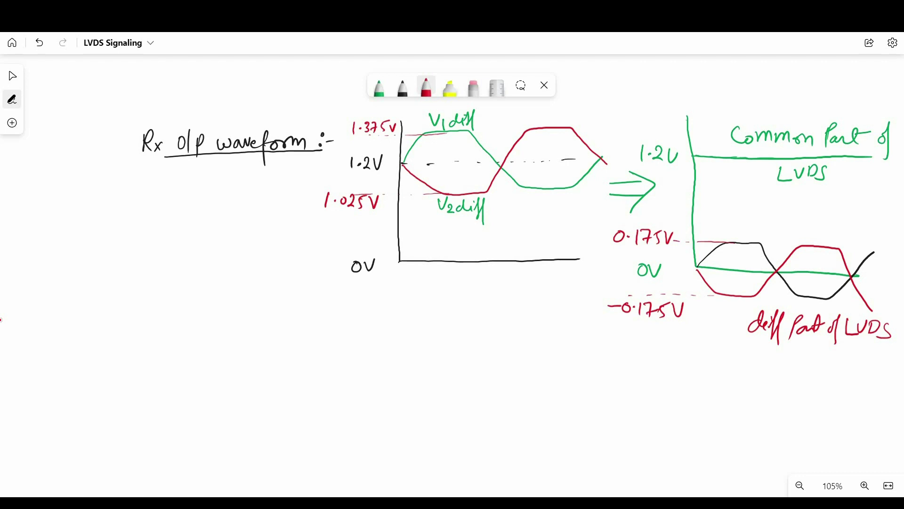
pyautogui.moveTo(117, 337)
pyautogui.mouseDown()
pyautogui.moveTo(150, 321)
pyautogui.moveTo(189, 329)
pyautogui.moveTo(243, 318)
pyautogui.moveTo(241, 326)
pyautogui.mouseUp()
# Step: Underline 'For Rx O/P' and begin writing 'O/P Volt ='
pyautogui.moveTo(245, 323); pyautogui.dragTo(252, 321)
pyautogui.moveTo(131, 350); pyautogui.dragTo(241, 338)
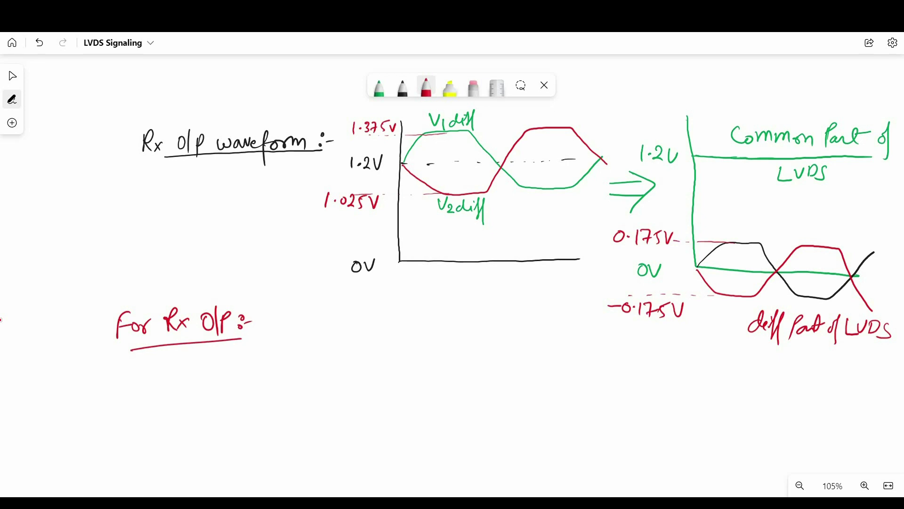
pyautogui.moveTo(323, 321)
pyautogui.mouseDown()
pyautogui.moveTo(312, 330)
pyautogui.moveTo(325, 338)
pyautogui.mouseUp()
pyautogui.moveTo(333, 339)
pyautogui.mouseDown()
pyautogui.moveTo(340, 324)
pyautogui.moveTo(361, 337)
pyautogui.mouseUp()
pyautogui.moveTo(366, 326); pyautogui.dragTo(371, 334)
pyautogui.moveTo(376, 315)
pyautogui.mouseDown()
pyautogui.moveTo(383, 333)
pyautogui.moveTo(406, 327)
pyautogui.mouseUp()
pyautogui.moveTo(394, 334)
pyautogui.mouseDown()
pyautogui.moveTo(439, 338)
pyautogui.moveTo(447, 313)
pyautogui.mouseUp()
# Step: Complete the equation O/P Volt = V1diff − V2diff
pyautogui.moveTo(452, 327)
pyautogui.mouseDown()
pyautogui.moveTo(454, 340)
pyautogui.moveTo(471, 320)
pyautogui.mouseUp()
pyautogui.moveTo(474, 324); pyautogui.dragTo(488, 346)
pyautogui.moveTo(501, 328); pyautogui.dragTo(521, 325)
pyautogui.moveTo(527, 311)
pyautogui.mouseDown()
pyautogui.moveTo(525, 321)
pyautogui.moveTo(542, 311)
pyautogui.mouseUp()
pyautogui.moveTo(537, 327); pyautogui.dragTo(546, 338)
pyautogui.moveTo(561, 324)
pyautogui.mouseDown()
pyautogui.moveTo(556, 338)
pyautogui.moveTo(568, 338)
pyautogui.mouseUp()
pyautogui.moveTo(572, 320); pyautogui.dragTo(580, 349)
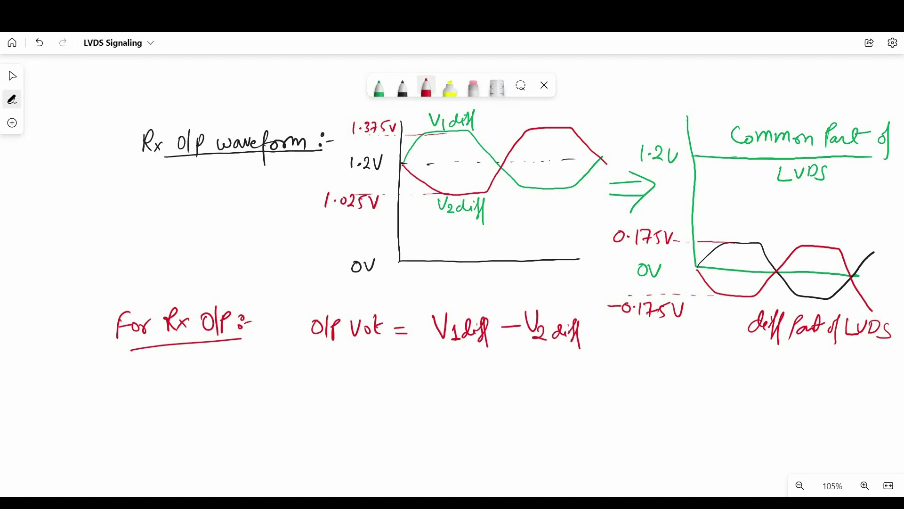
# Step: Draw the output plot axis with a 0V mark and the high output level
pyautogui.moveTo(693, 320); pyautogui.dragTo(685, 445)
pyautogui.moveTo(653, 412); pyautogui.dragTo(650, 424)
pyautogui.moveTo(659, 412); pyautogui.dragTo(669, 411)
pyautogui.moveTo(688, 418); pyautogui.dragTo(866, 423)
# Step: In black, tick the matching differential humps and substitute 0.175 − (−0.175) = +0.350
pyautogui.click(403, 86)
pyautogui.moveTo(402, 361); pyautogui.dragTo(413, 361)
pyautogui.moveTo(401, 368); pyautogui.dragTo(422, 367)
pyautogui.moveTo(719, 254); pyautogui.dragTo(742, 245)
pyautogui.moveTo(725, 287); pyautogui.dragTo(735, 284)
pyautogui.moveTo(723, 292); pyautogui.dragTo(736, 289)
pyautogui.moveTo(441, 356)
pyautogui.mouseDown()
pyautogui.moveTo(589, 375)
pyautogui.moveTo(649, 358)
pyautogui.moveTo(638, 372)
pyautogui.moveTo(753, 376)
pyautogui.moveTo(775, 457)
pyautogui.mouseUp()
# Step: Mark the output transition, extend the high level, and tick the next matching humps
pyautogui.moveTo(751, 377); pyautogui.dragTo(777, 378)
pyautogui.moveTo(705, 377); pyautogui.dragTo(773, 377)
pyautogui.moveTo(812, 250); pyautogui.dragTo(822, 240)
pyautogui.moveTo(817, 253); pyautogui.dragTo(835, 246)
pyautogui.moveTo(804, 301); pyautogui.dragTo(813, 295)
pyautogui.moveTo(809, 302); pyautogui.dragTo(820, 296)
# Step: Write 'then' and the second substitution −0.175 − (0.175)
pyautogui.moveTo(325, 395); pyautogui.dragTo(335, 392)
pyautogui.moveTo(336, 382)
pyautogui.mouseDown()
pyautogui.moveTo(345, 400)
pyautogui.moveTo(364, 395)
pyautogui.moveTo(391, 424)
pyautogui.mouseUp()
pyautogui.moveTo(375, 434); pyautogui.dragTo(433, 424)
pyautogui.moveTo(439, 419); pyautogui.dragTo(455, 431)
pyautogui.moveTo(461, 418)
pyautogui.mouseDown()
pyautogui.moveTo(470, 417)
pyautogui.moveTo(463, 430)
pyautogui.mouseUp()
pyautogui.moveTo(476, 419); pyautogui.dragTo(478, 432)
pyautogui.moveTo(477, 419)
pyautogui.mouseDown()
pyautogui.moveTo(540, 438)
pyautogui.moveTo(536, 418)
pyautogui.moveTo(580, 430)
pyautogui.mouseUp()
pyautogui.click(549, 424)
pyautogui.moveTo(576, 415)
pyautogui.mouseDown()
pyautogui.moveTo(589, 417)
pyautogui.moveTo(588, 432)
pyautogui.mouseUp()
# Step: Write the −0.350 V result and draw the output's falling edge and next transition line
pyautogui.moveTo(400, 455)
pyautogui.mouseDown()
pyautogui.moveTo(399, 469)
pyautogui.moveTo(446, 460)
pyautogui.mouseUp()
pyautogui.moveTo(457, 453)
pyautogui.mouseDown()
pyautogui.moveTo(454, 462)
pyautogui.moveTo(460, 453)
pyautogui.moveTo(487, 469)
pyautogui.mouseUp()
pyautogui.click(469, 461)
pyautogui.moveTo(490, 451); pyautogui.dragTo(537, 445)
pyautogui.moveTo(773, 379)
pyautogui.mouseDown()
pyautogui.moveTo(805, 446)
pyautogui.moveTo(876, 458)
pyautogui.mouseUp()
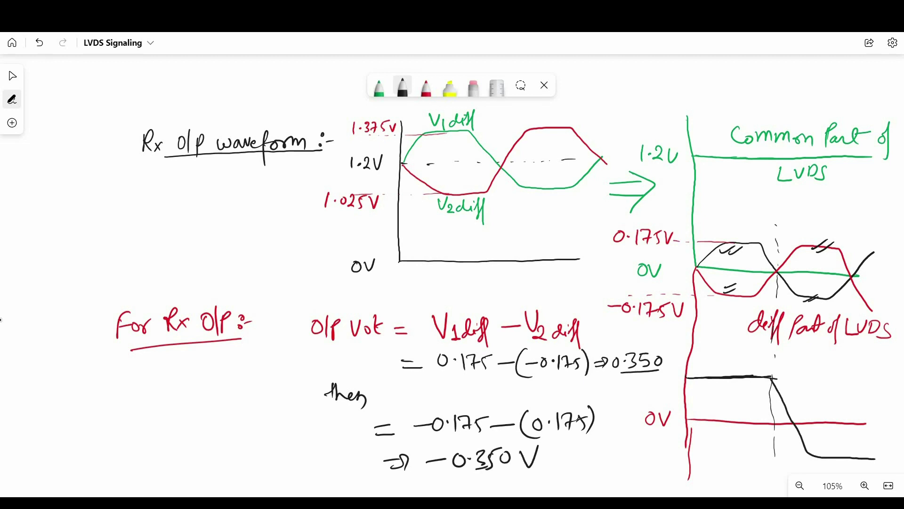
pyautogui.moveTo(851, 245); pyautogui.dragTo(850, 419)
# Step: Brace both calculations and note a double-underlined '700mV Swing'
pyautogui.moveTo(297, 312); pyautogui.dragTo(297, 475)
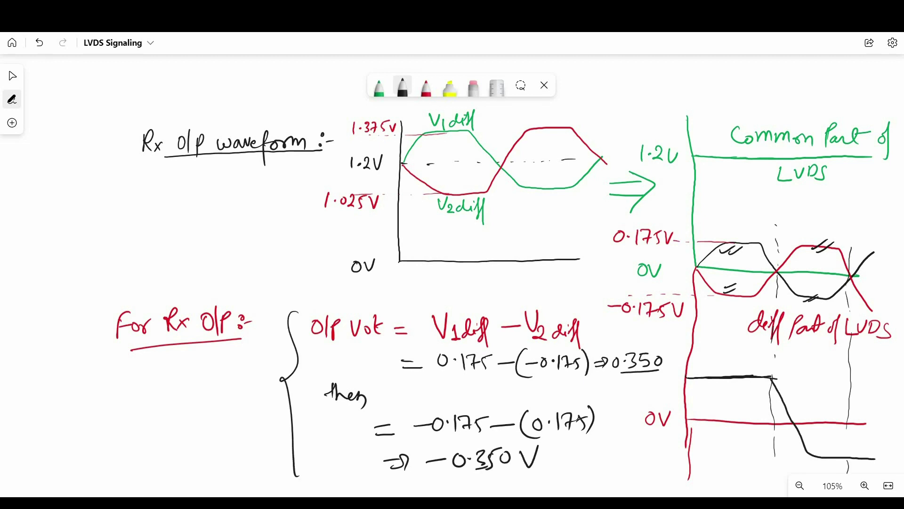
pyautogui.moveTo(49, 390)
pyautogui.mouseDown()
pyautogui.moveTo(82, 377)
pyautogui.moveTo(103, 412)
pyautogui.mouseUp()
pyautogui.moveTo(67, 436)
pyautogui.mouseDown()
pyautogui.moveTo(193, 427)
pyautogui.moveTo(220, 415)
pyautogui.moveTo(242, 445)
pyautogui.mouseUp()
pyautogui.moveTo(165, 447); pyautogui.dragTo(225, 438)
pyautogui.moveTo(187, 449); pyautogui.dragTo(224, 442)
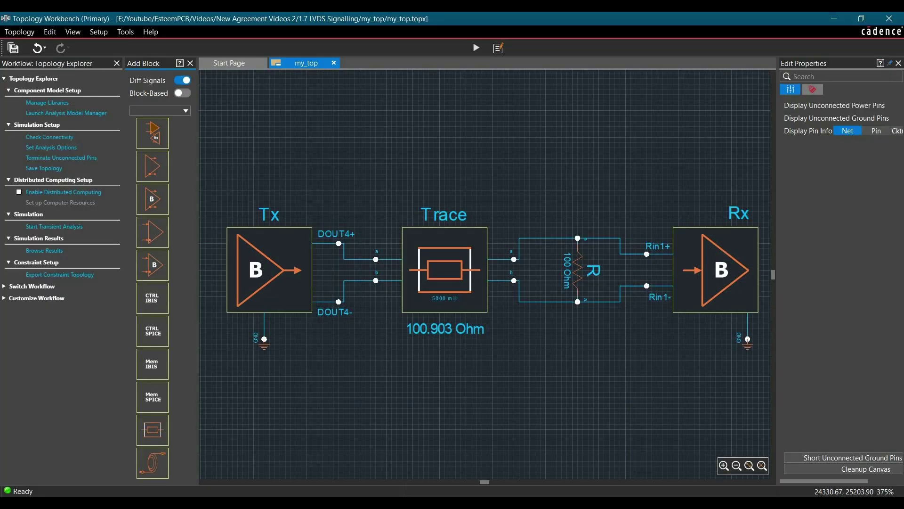
# Step: Reload dslvds1047.ibs with component DSLVDS1047 as the Tx block's IBIS model
pyautogui.click(269, 270)
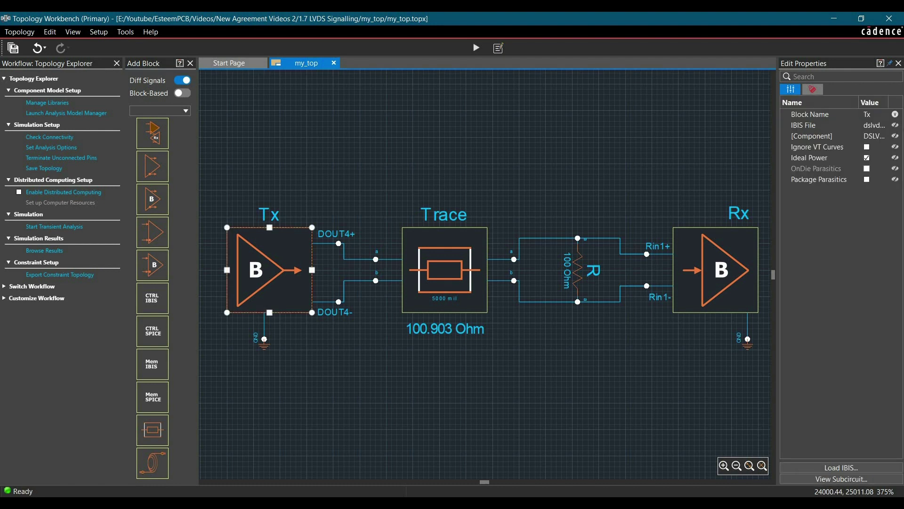
pyautogui.click(444, 270)
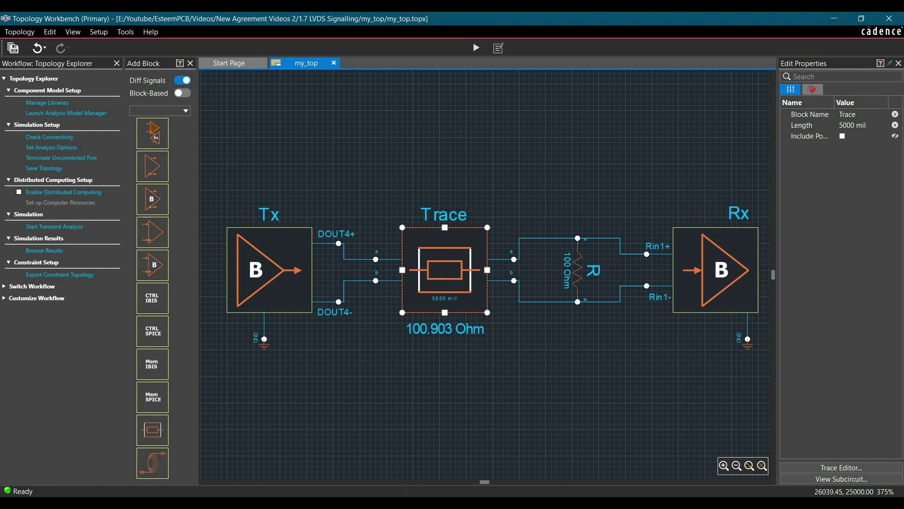
pyautogui.click(292, 277)
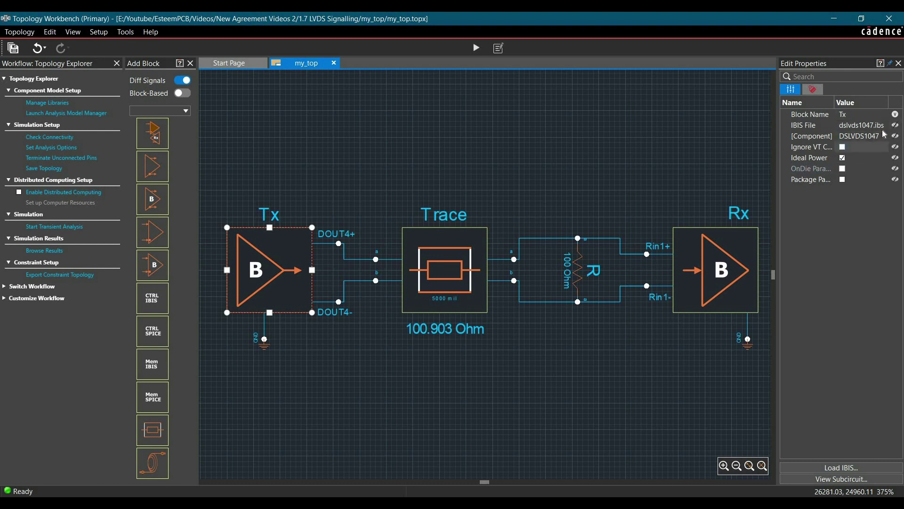
pyautogui.click(859, 125)
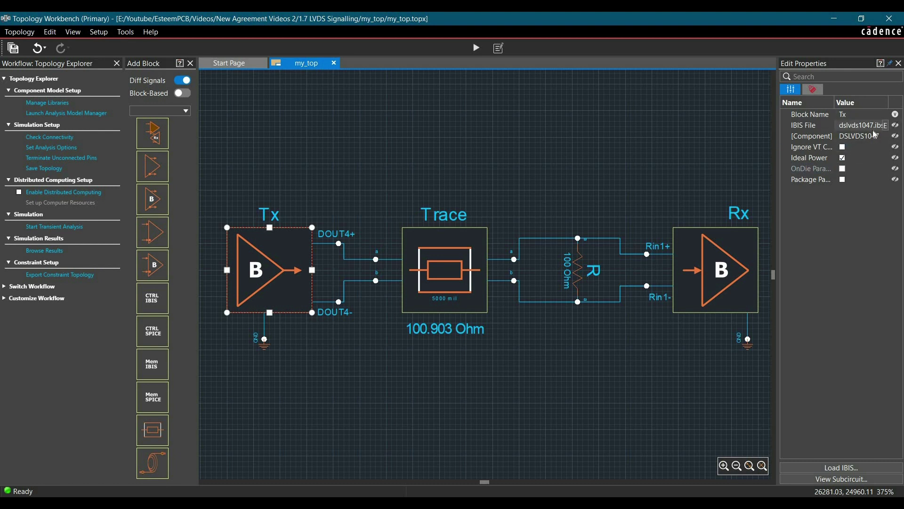
pyautogui.click(881, 125)
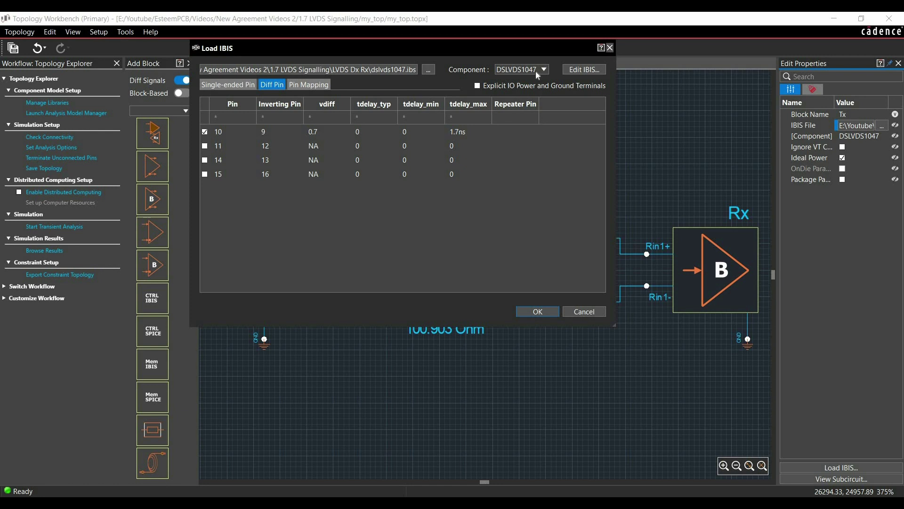
pyautogui.click(611, 48)
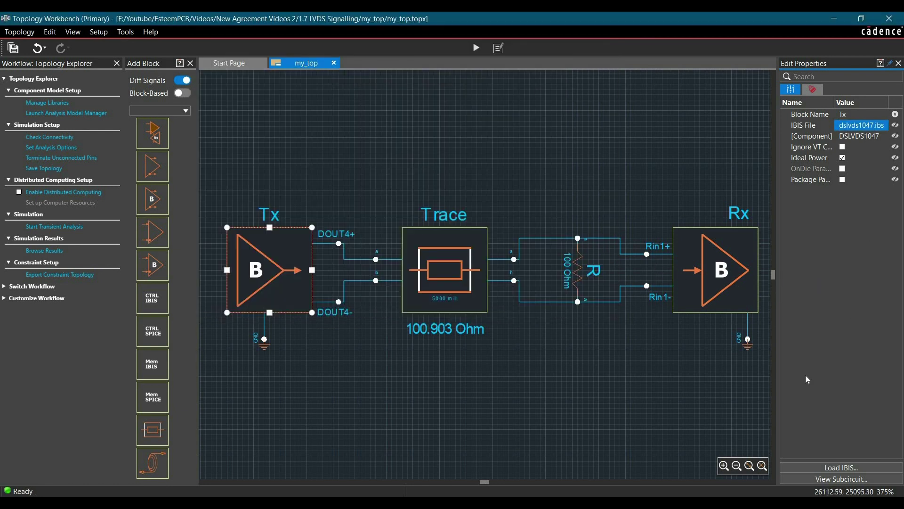
# Step: Calculate the trace's T-Line results, getting Imp_Diff 100.903 Ohm for pair a-b
pyautogui.click(474, 283)
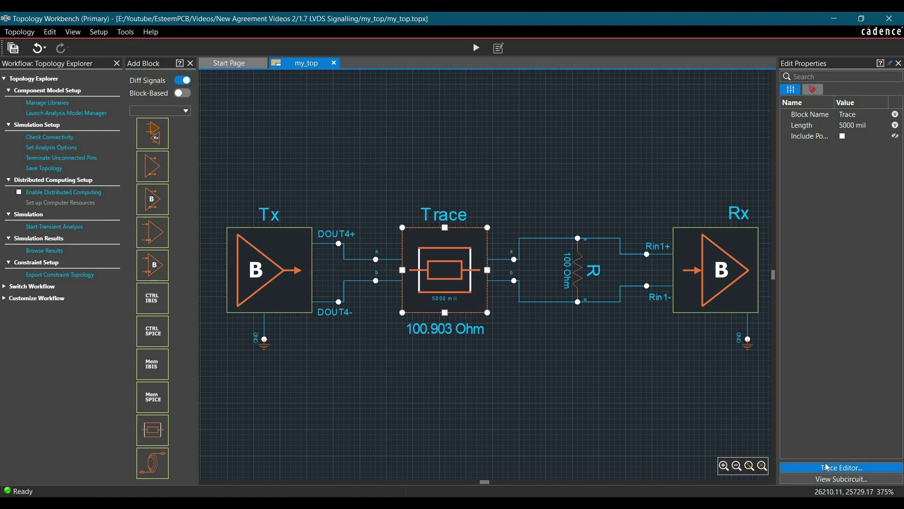
pyautogui.click(828, 467)
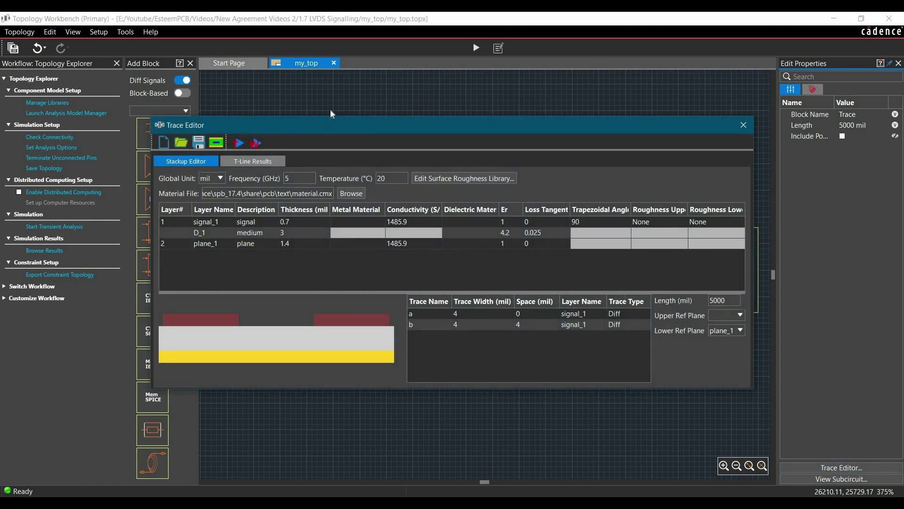
pyautogui.click(238, 144)
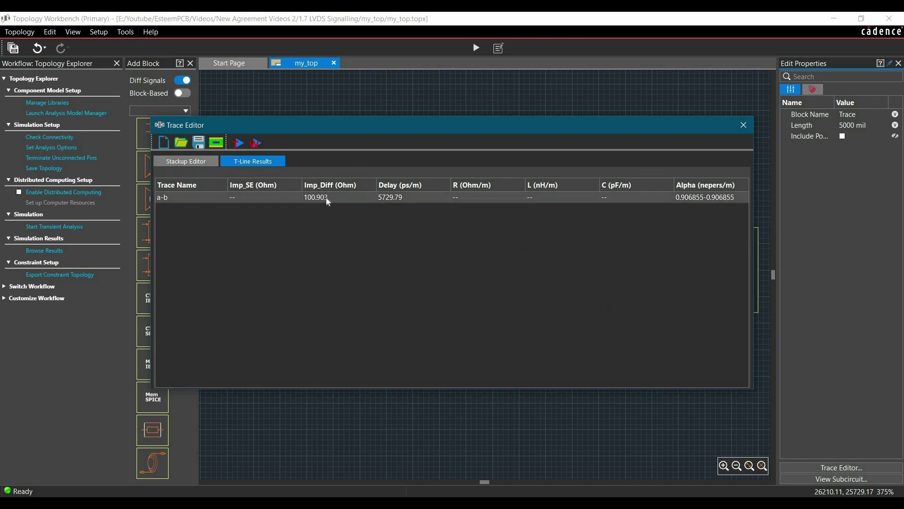
pyautogui.click(743, 126)
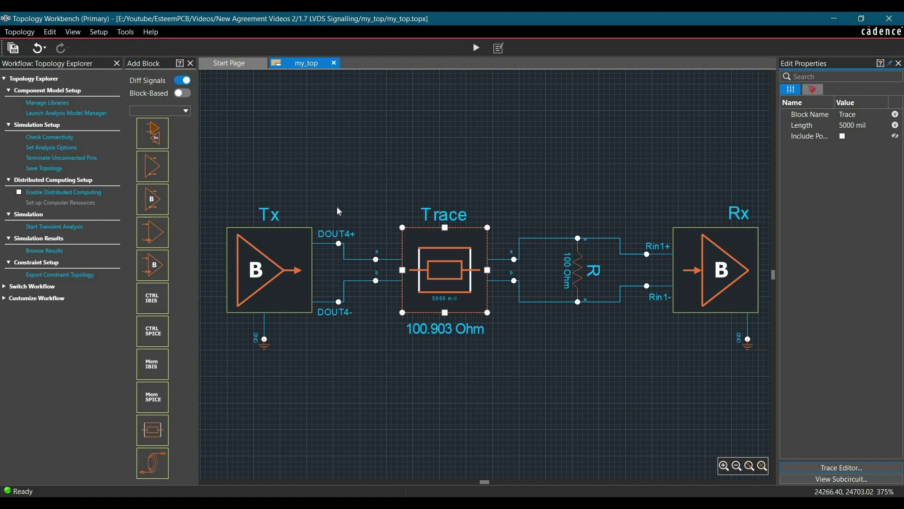
# Step: Review the IO Models and Stimulus analysis options, then view SPDSIM settings on the Typ corner
pyautogui.click(43, 146)
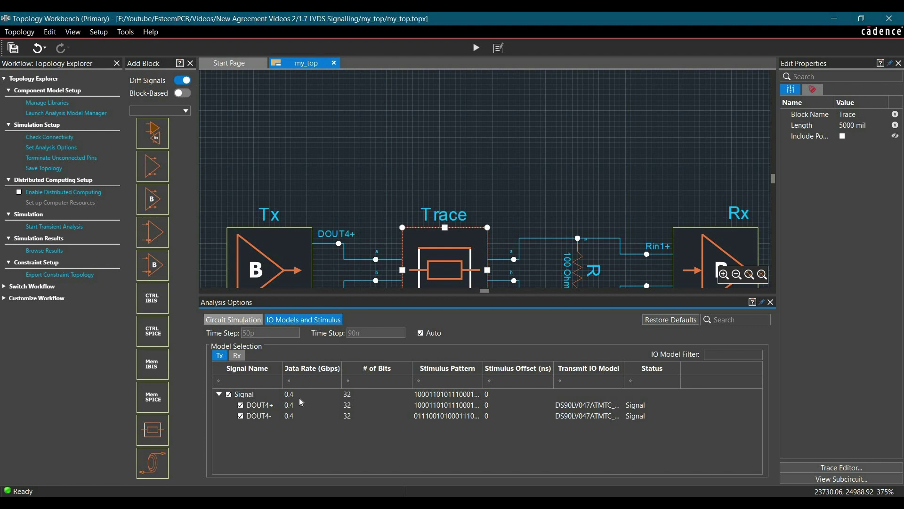
pyautogui.moveTo(306, 405)
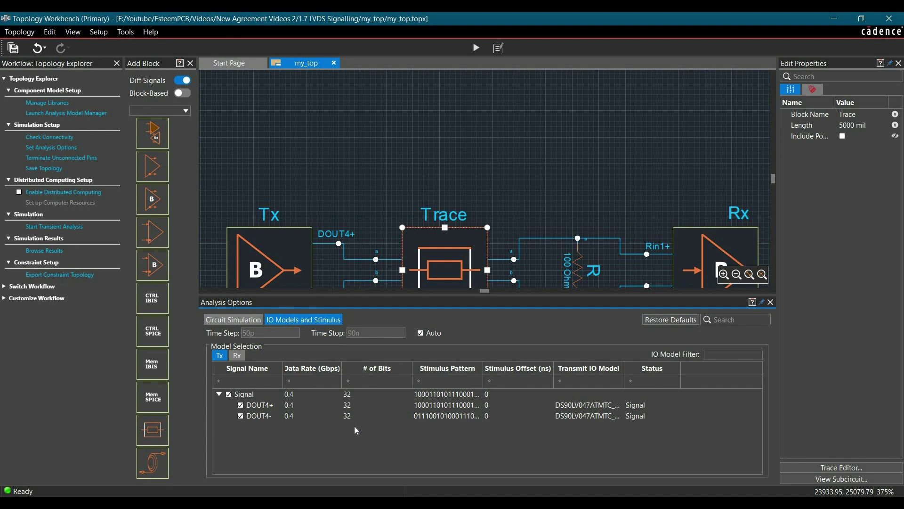
pyautogui.click(231, 319)
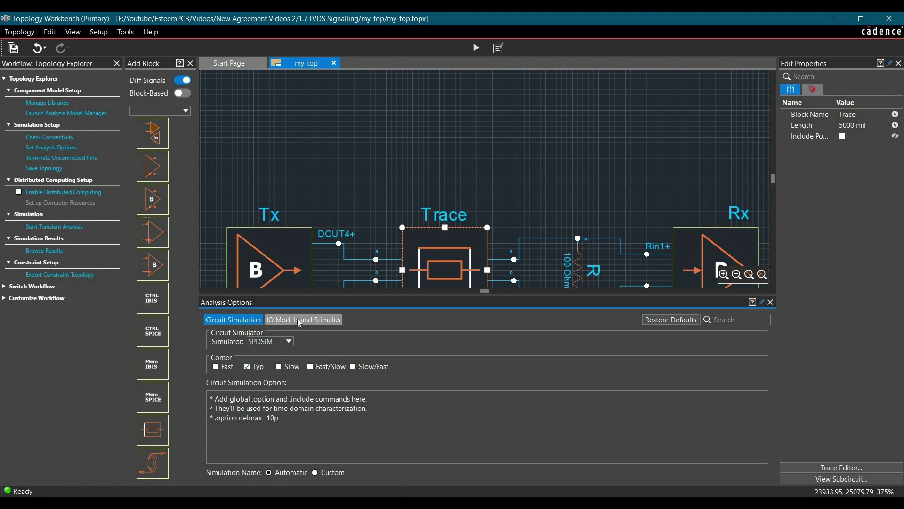
# Step: Run the connectivity check confirming Rx Rin1± connects to Tx DOUT4±, average magnitude 0.605261
pyautogui.click(50, 137)
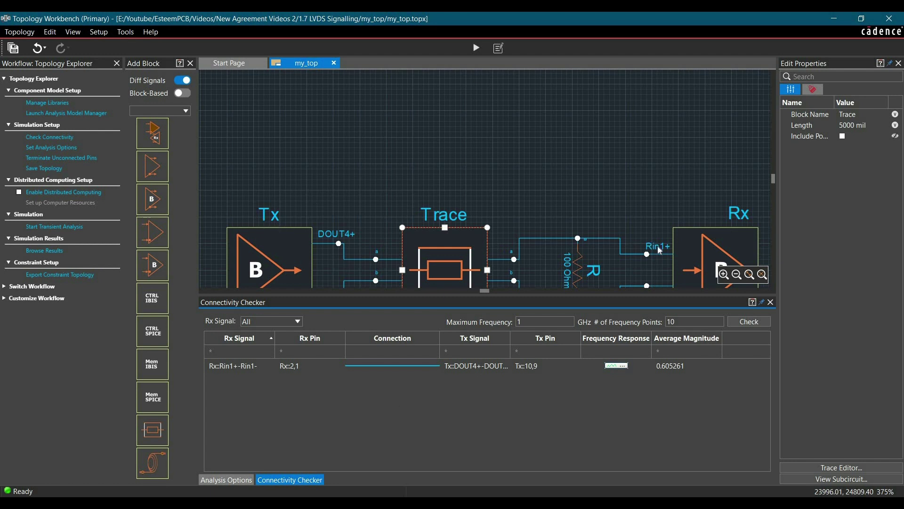
pyautogui.click(457, 147)
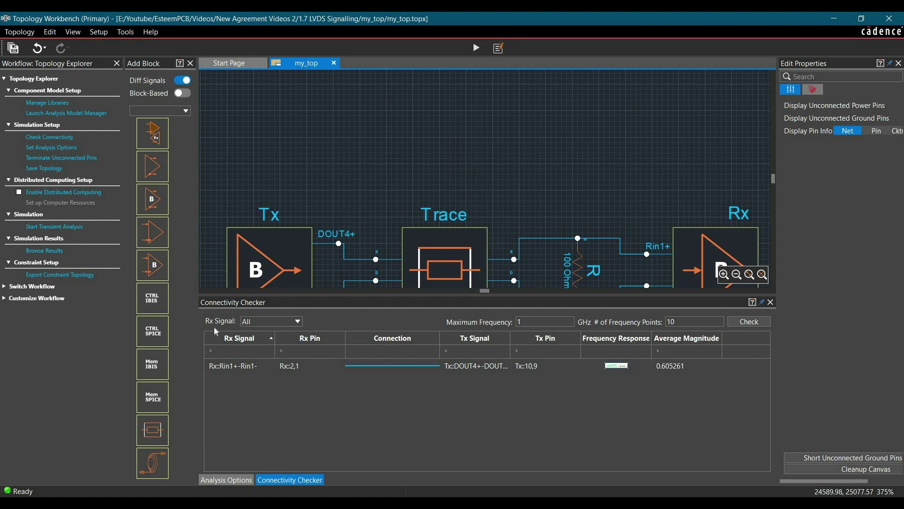
pyautogui.click(766, 324)
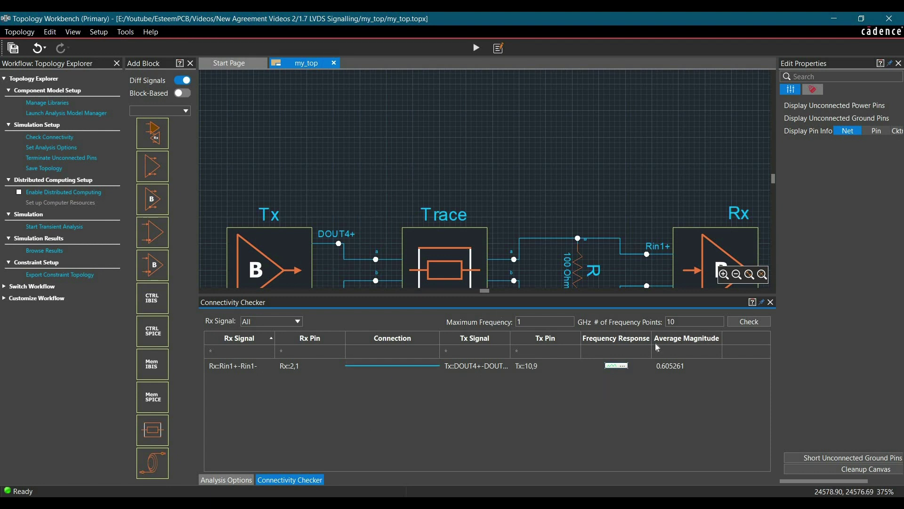
# Step: Close the connectivity results and run the transient analysis to plot the Rx waveform
pyautogui.click(771, 302)
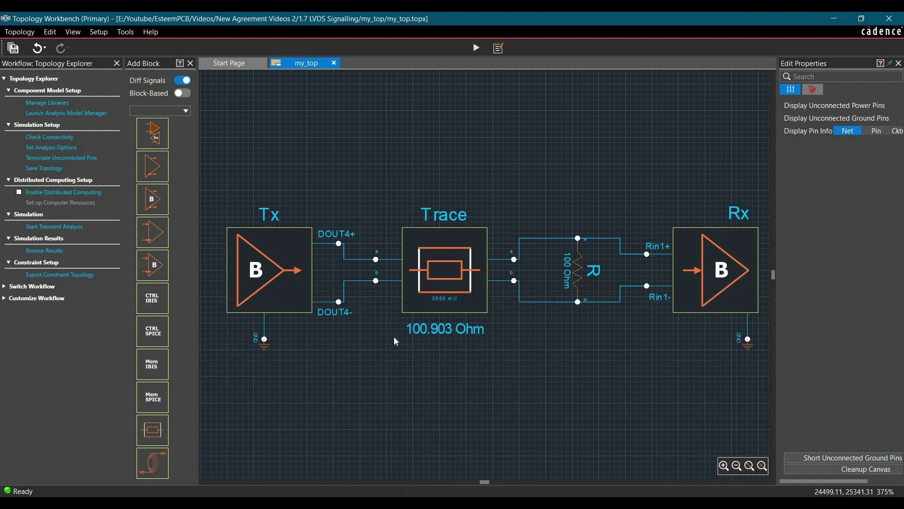
pyautogui.click(39, 231)
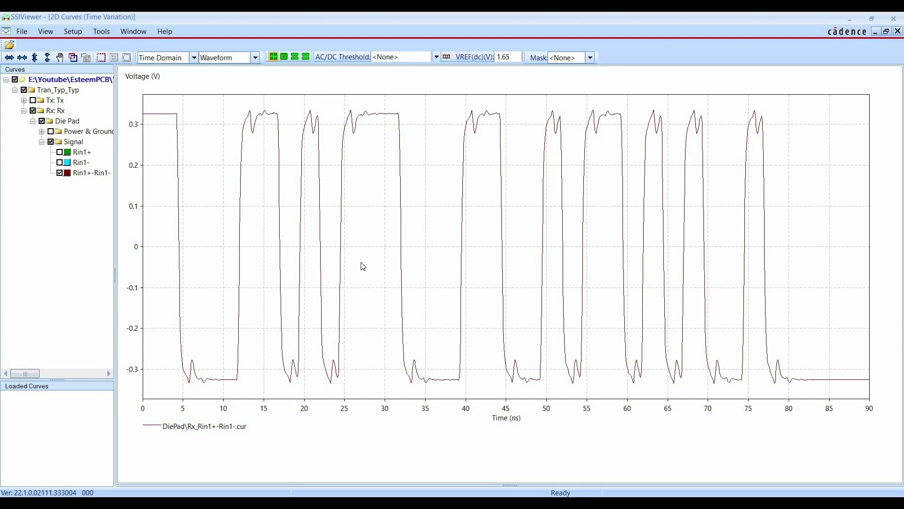
# Step: Add a vertical-only difference measurement from the 0.33 V peak to −0.33 V trough, reading 0.669732 V
pyautogui.rightClick(209, 189)
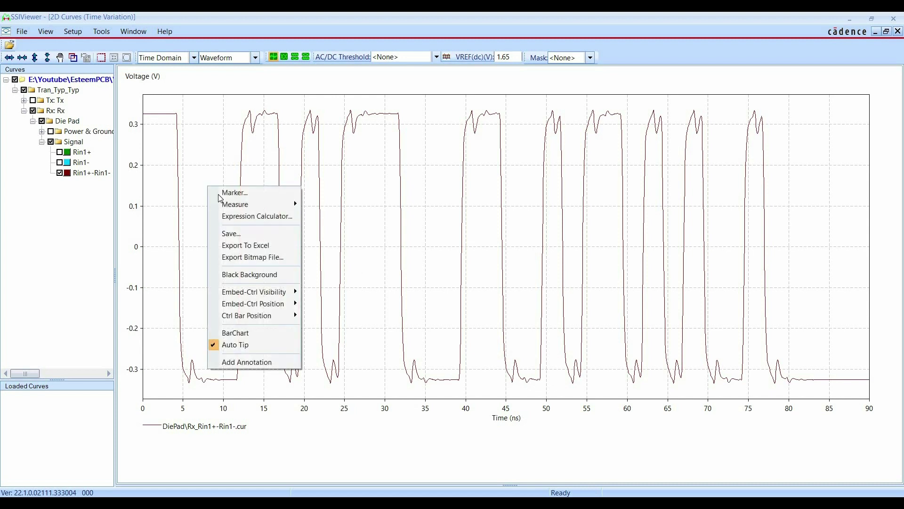
pyautogui.moveTo(299, 210)
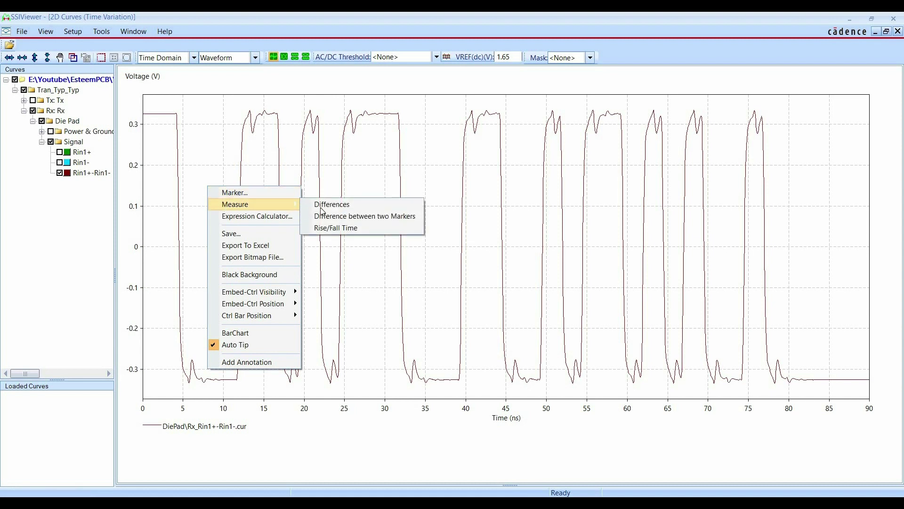
pyautogui.click(415, 203)
pyautogui.click(372, 252)
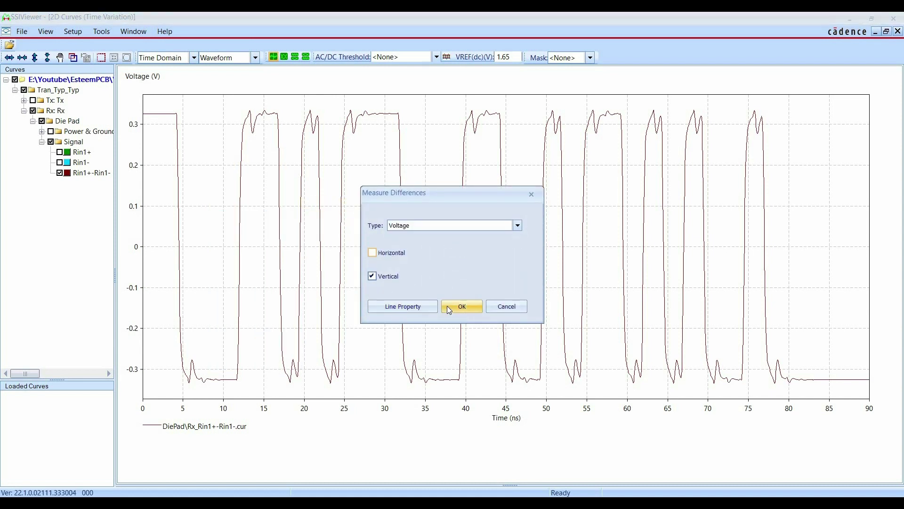
pyautogui.click(461, 306)
pyautogui.moveTo(310, 194); pyautogui.dragTo(316, 107)
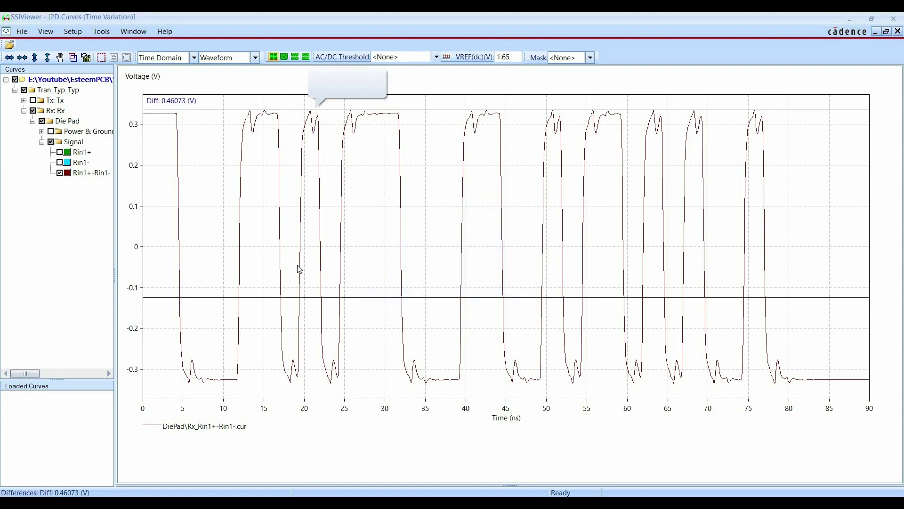
pyautogui.moveTo(307, 296); pyautogui.dragTo(316, 381)
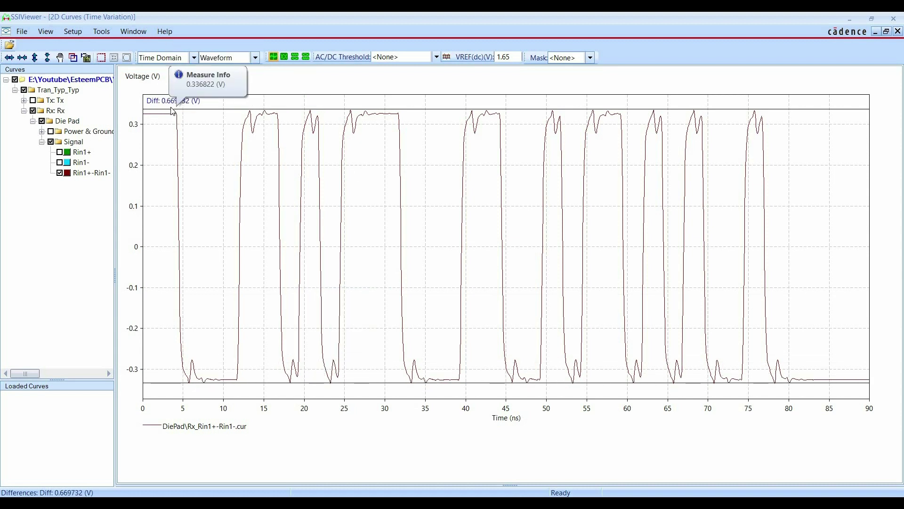
pyautogui.moveTo(171, 110)
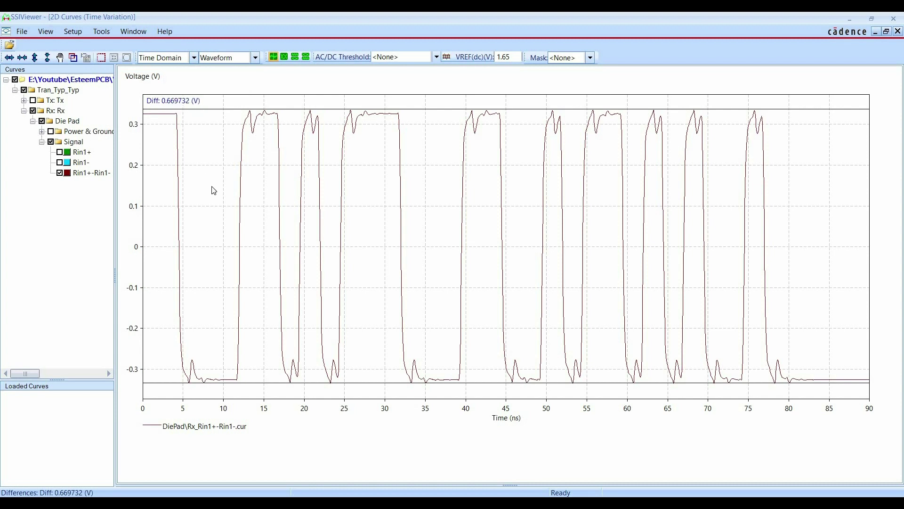
# Step: Plot the Rx Rin1- and Rin1+ die-pad curves and read their ~1.08 V to 1.4 V levels
pyautogui.click(59, 161)
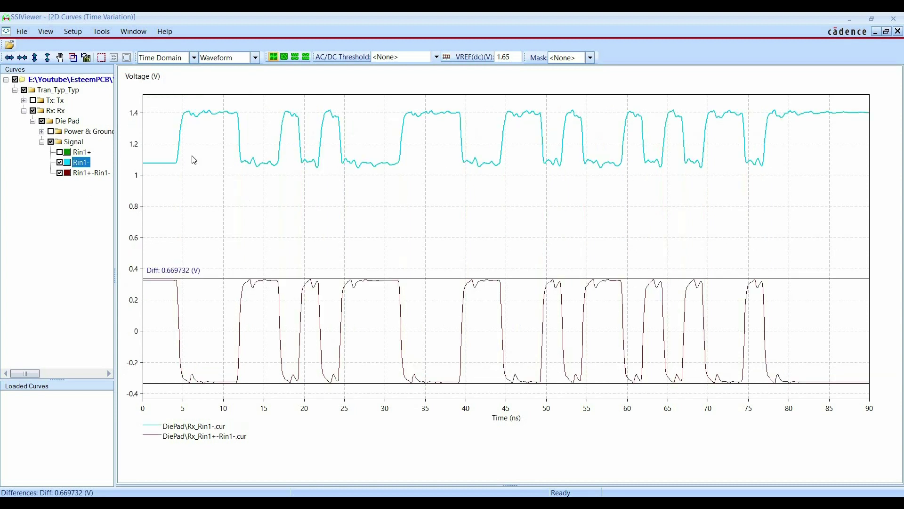
pyautogui.click(59, 151)
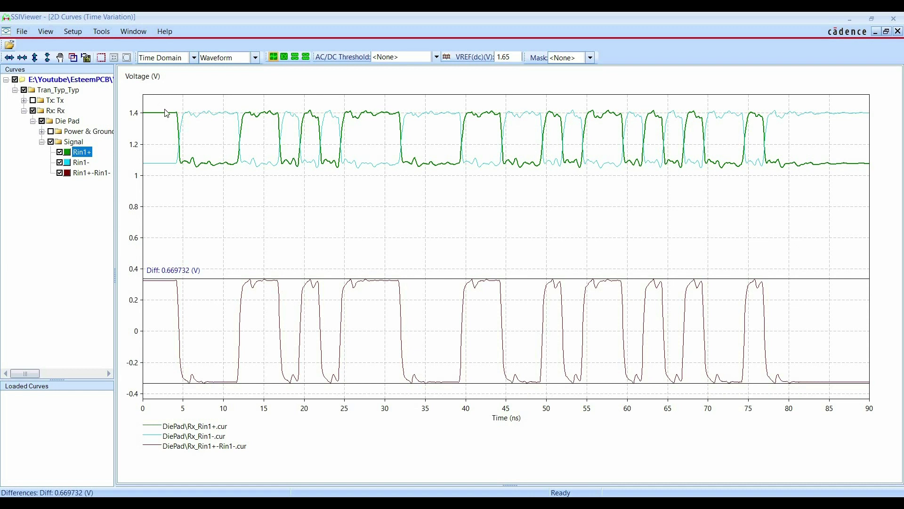
pyautogui.moveTo(150, 149)
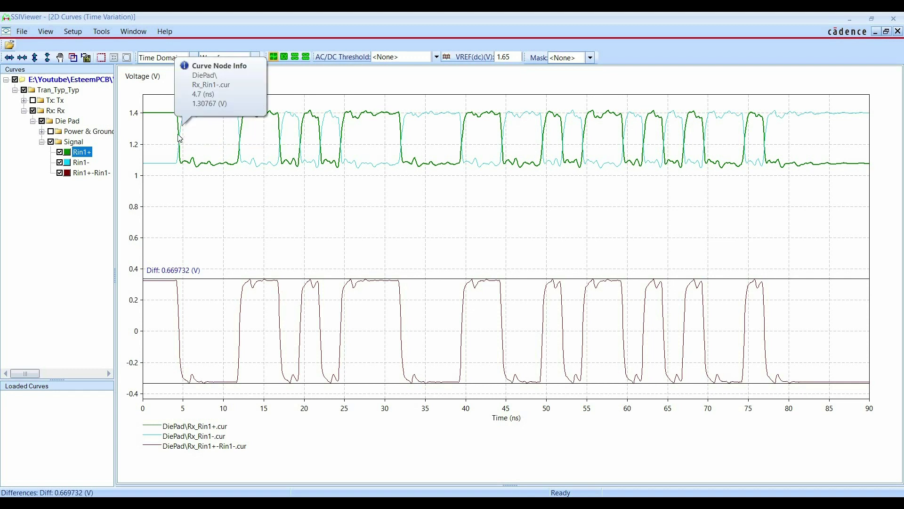
pyautogui.moveTo(184, 139)
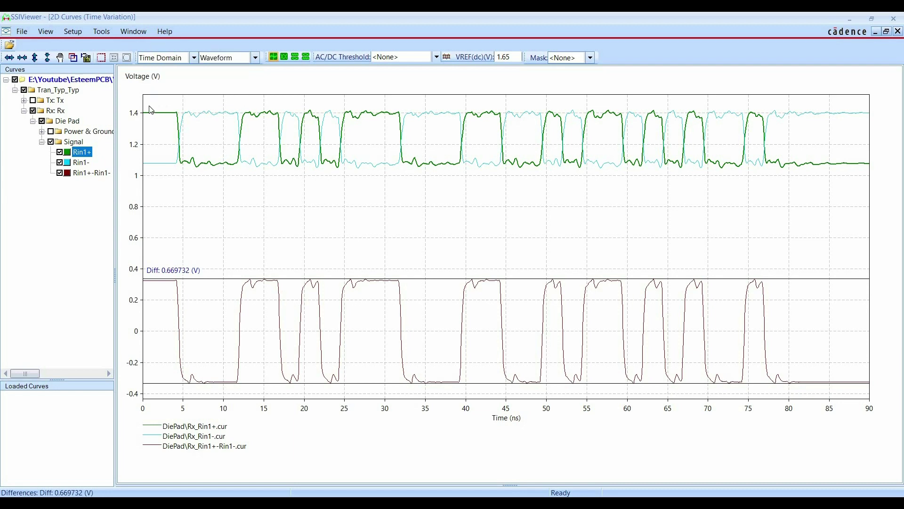
# Step: Hide the differential and Rin1- curves and zoom into the first 40 ns
pyautogui.click(60, 173)
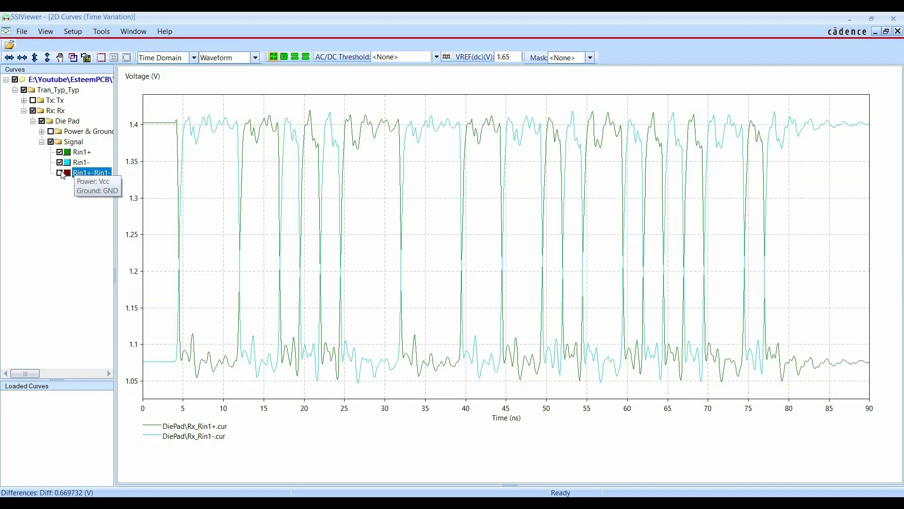
pyautogui.click(101, 58)
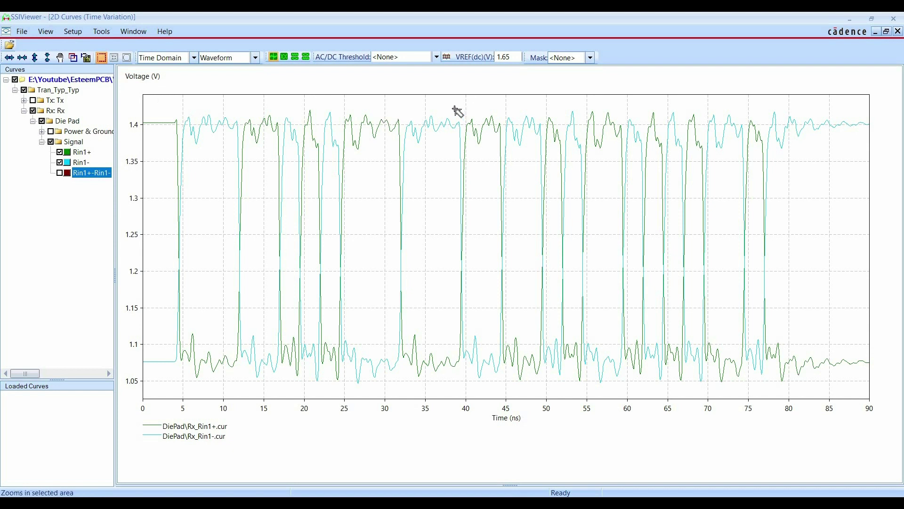
pyautogui.moveTo(460, 107); pyautogui.dragTo(487, 282)
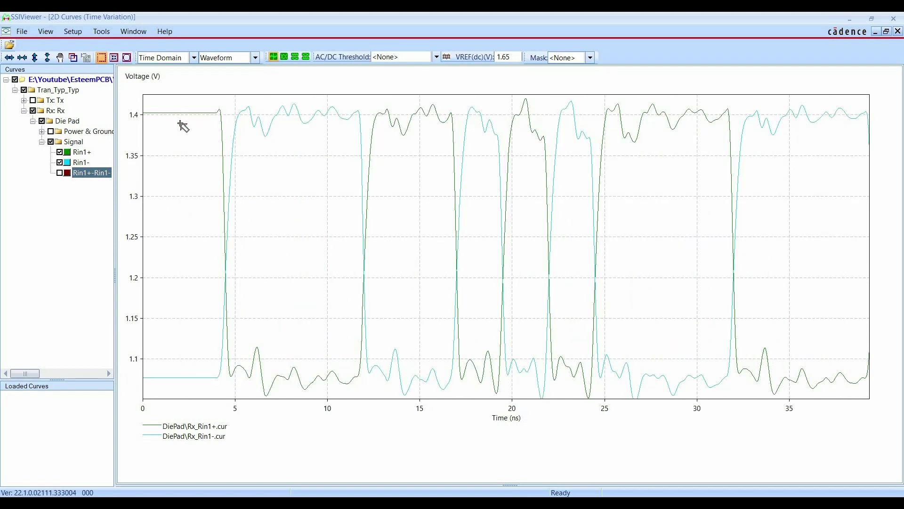
pyautogui.click(76, 163)
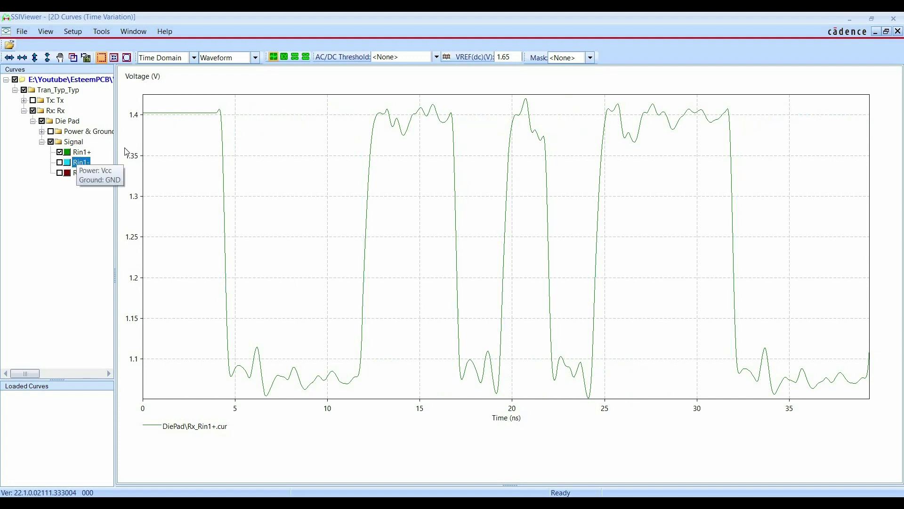
# Step: Plot the Tx DOUT4+ die-pad signal alongside Rin1+
pyautogui.click(24, 101)
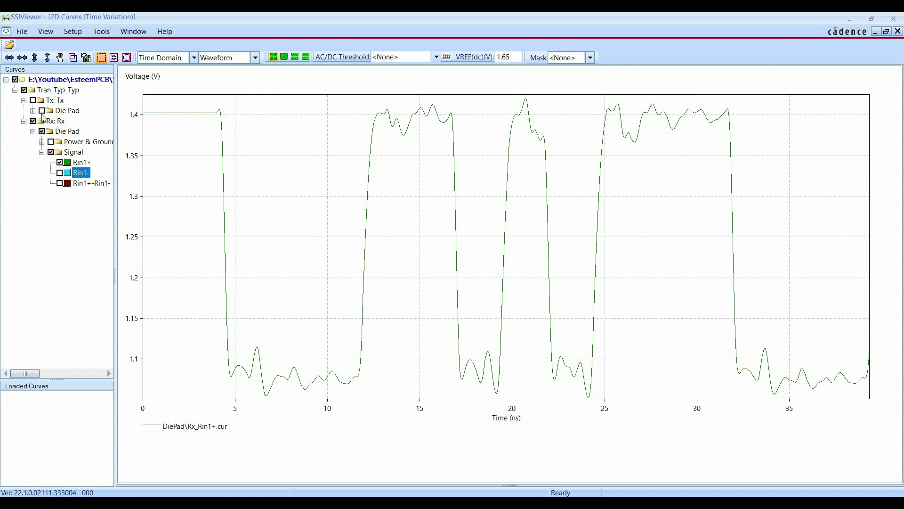
pyautogui.click(33, 111)
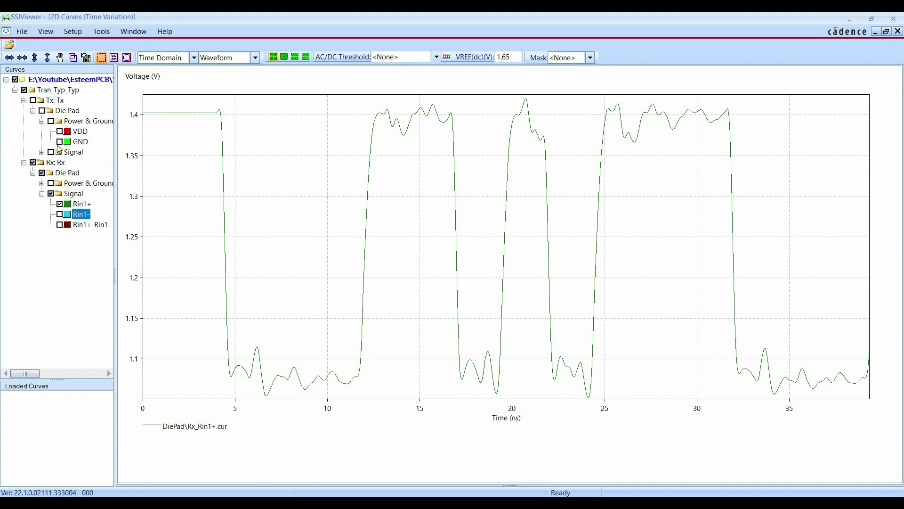
pyautogui.click(42, 152)
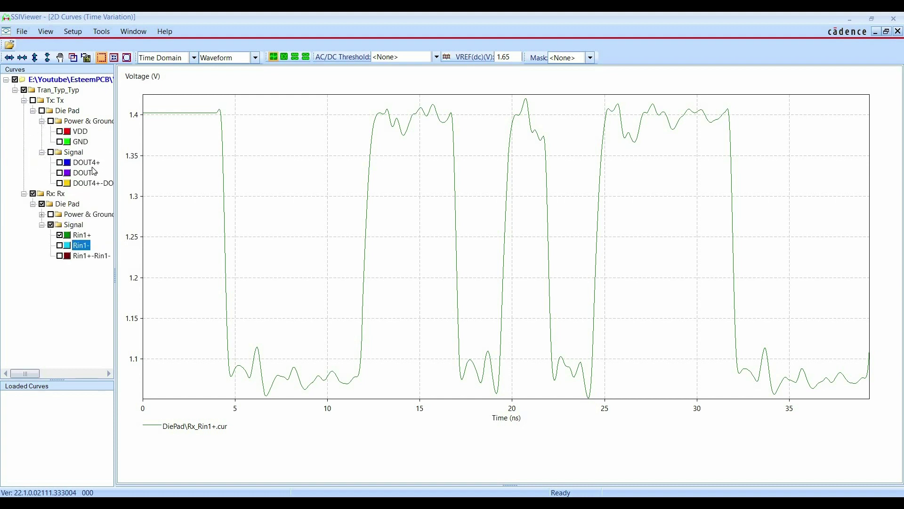
pyautogui.click(59, 162)
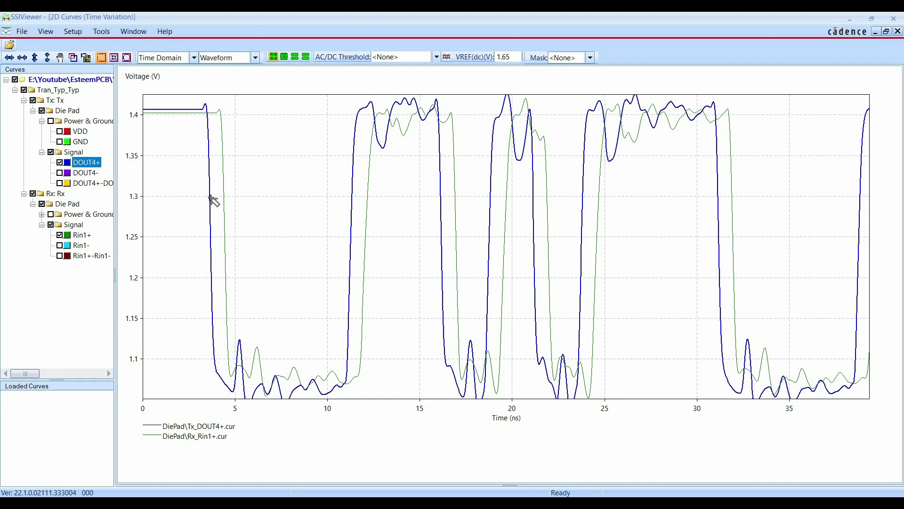
# Step: Place a time-only difference measurement between the Tx DOUT4+ and Rx Rin1+ edges, reading 781.480711 ps
pyautogui.rightClick(266, 144)
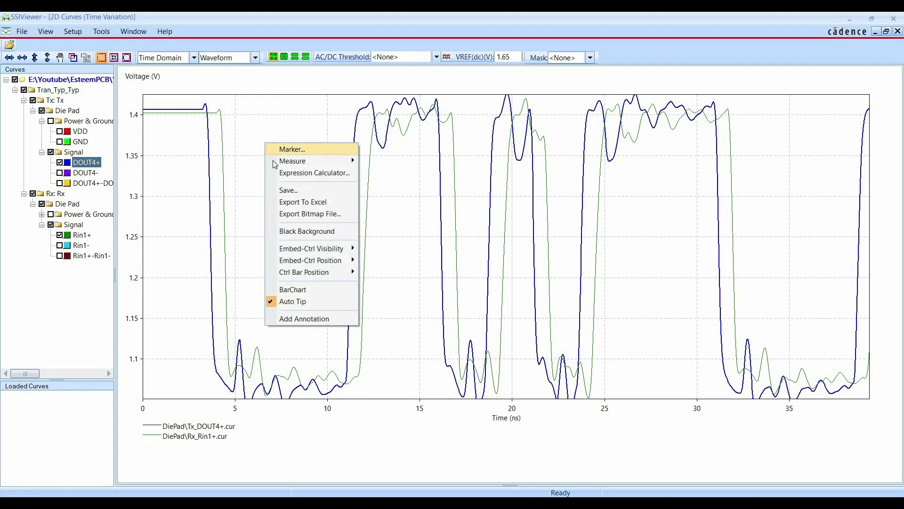
pyautogui.moveTo(274, 163)
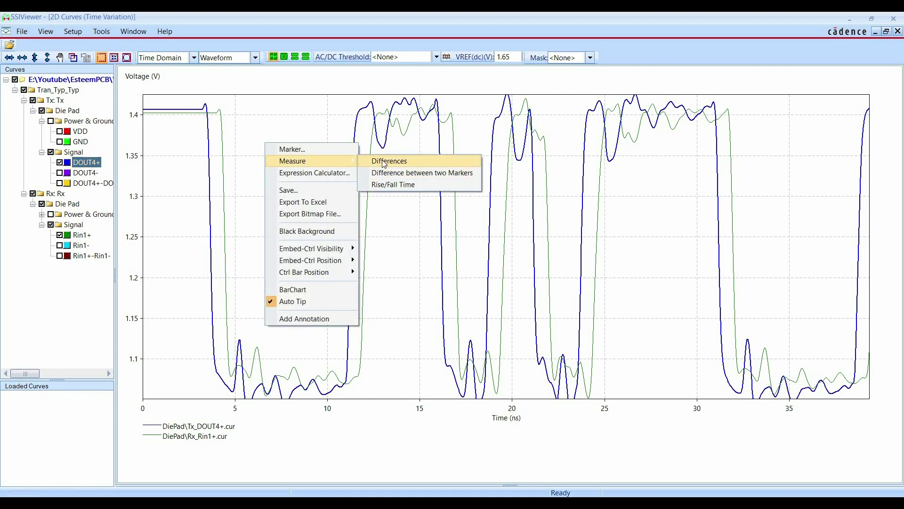
pyautogui.click(391, 163)
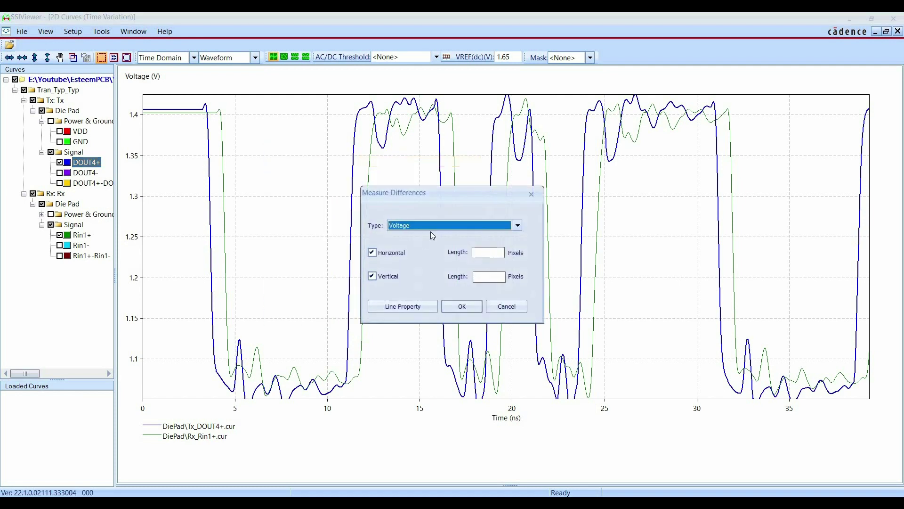
pyautogui.click(386, 277)
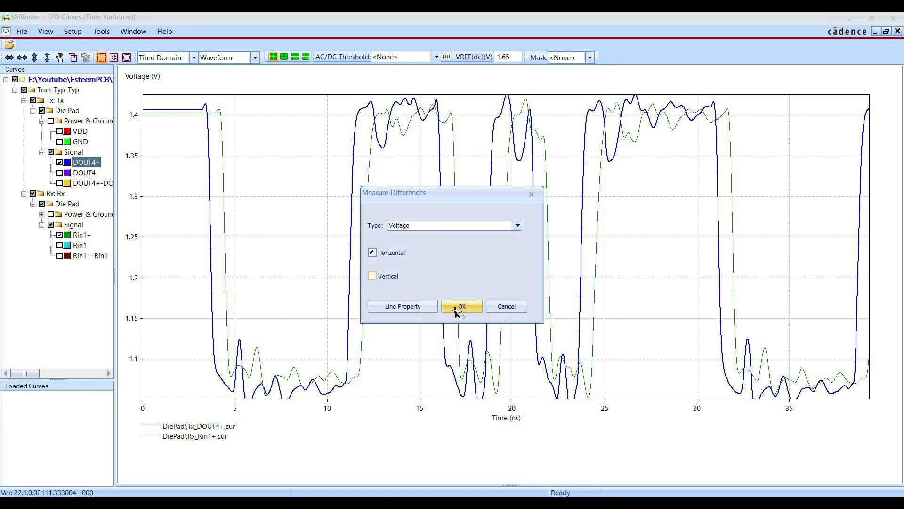
pyautogui.click(462, 307)
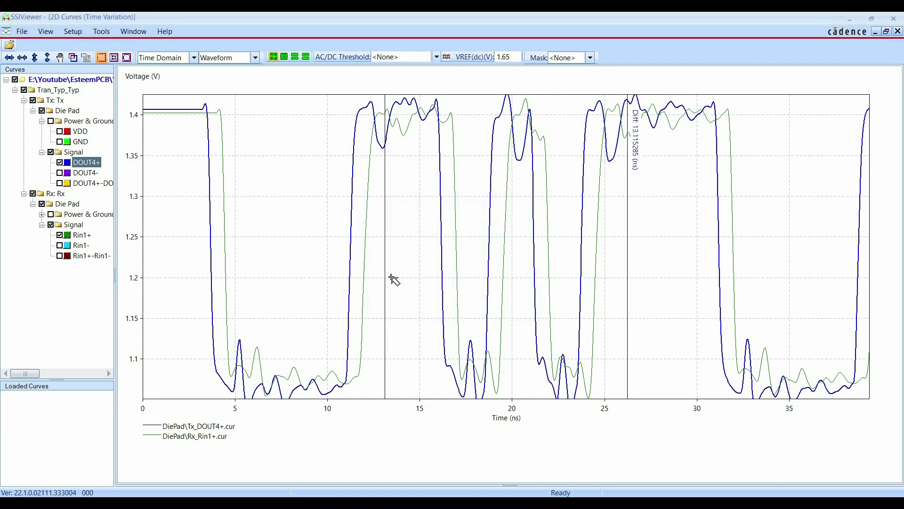
pyautogui.moveTo(385, 269)
pyautogui.mouseDown()
pyautogui.moveTo(213, 244)
pyautogui.moveTo(205, 211)
pyautogui.mouseUp()
pyautogui.moveTo(628, 195)
pyautogui.mouseDown()
pyautogui.moveTo(251, 188)
pyautogui.moveTo(216, 174)
pyautogui.moveTo(224, 178)
pyautogui.mouseUp()
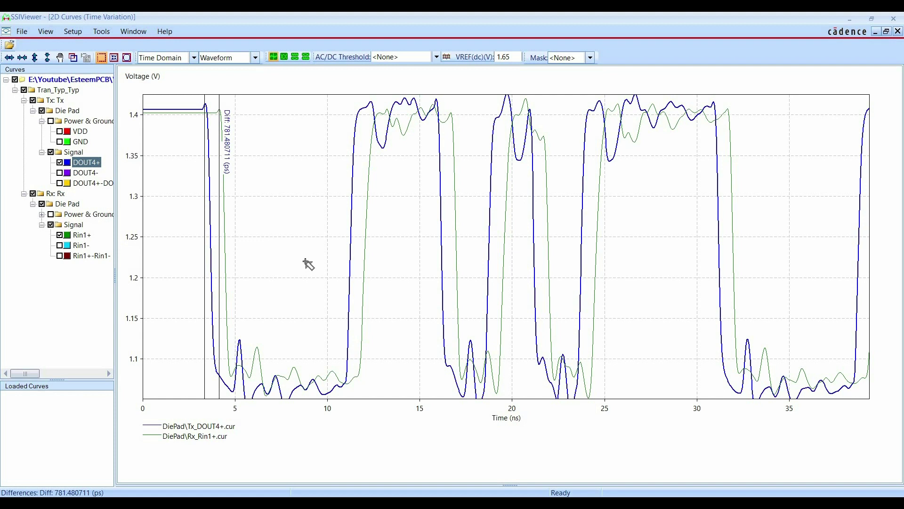
# Step: Show only Rx Rin1+ as an eye diagram and define a new Hexagon eye mask
pyautogui.click(60, 163)
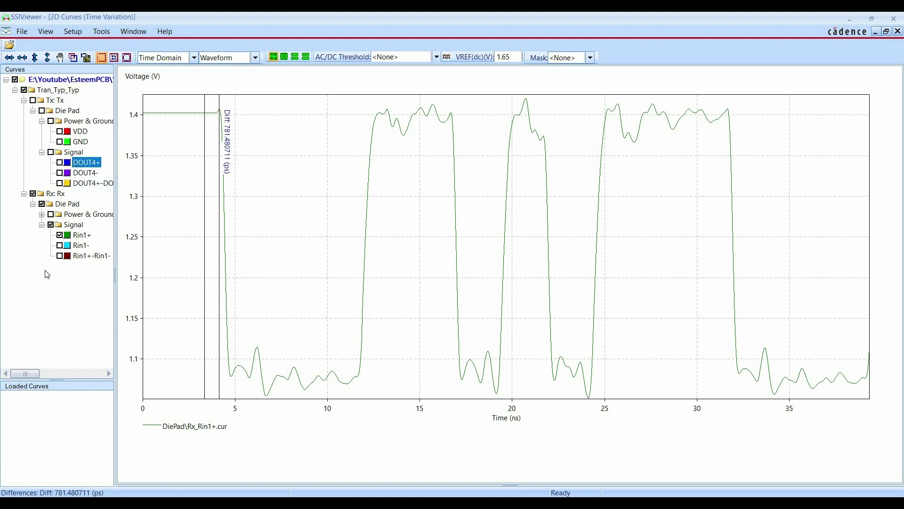
pyautogui.click(284, 58)
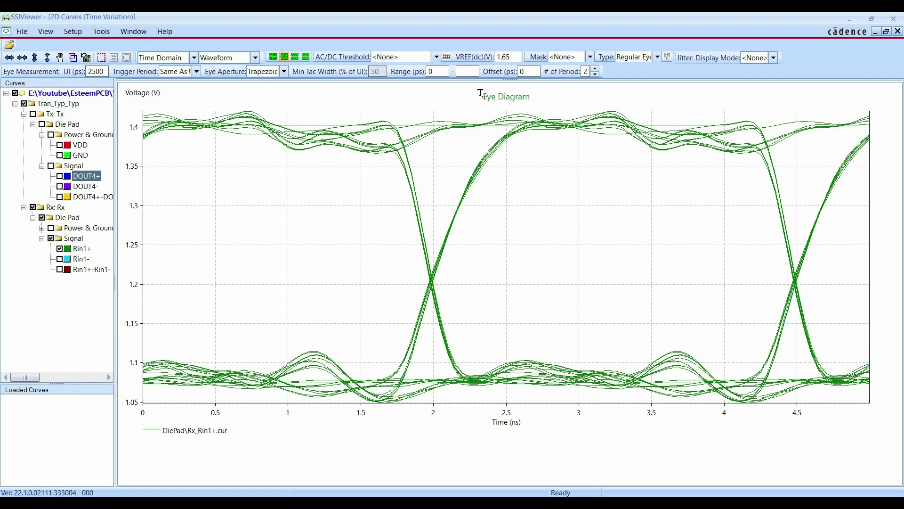
pyautogui.click(588, 57)
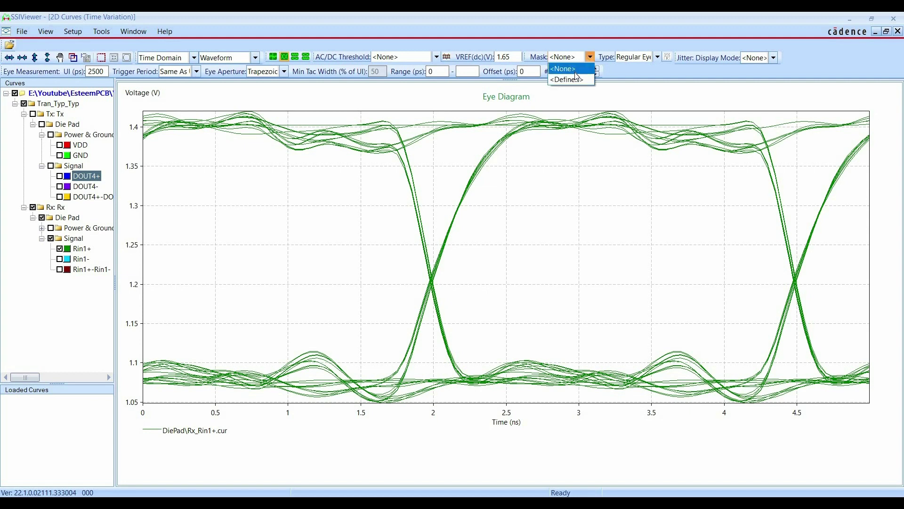
pyautogui.click(562, 80)
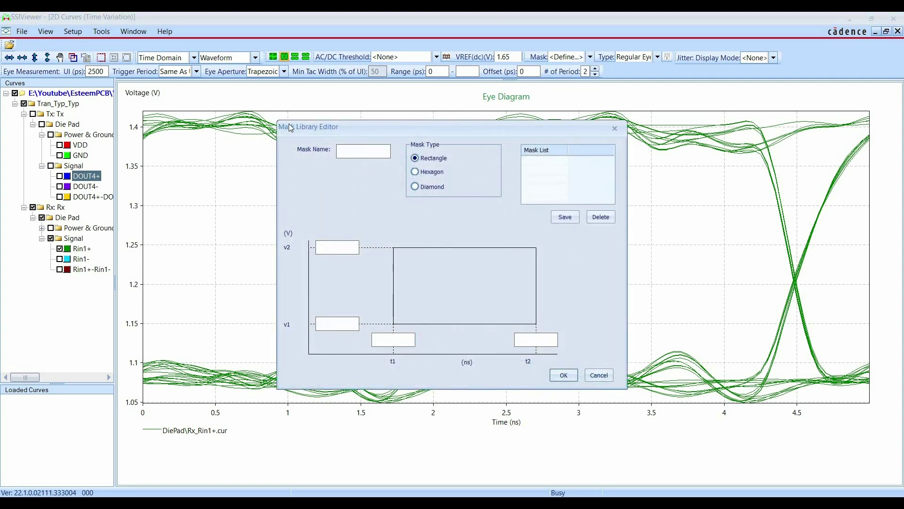
pyautogui.moveTo(398, 129); pyautogui.dragTo(275, 104)
pyautogui.click(291, 147)
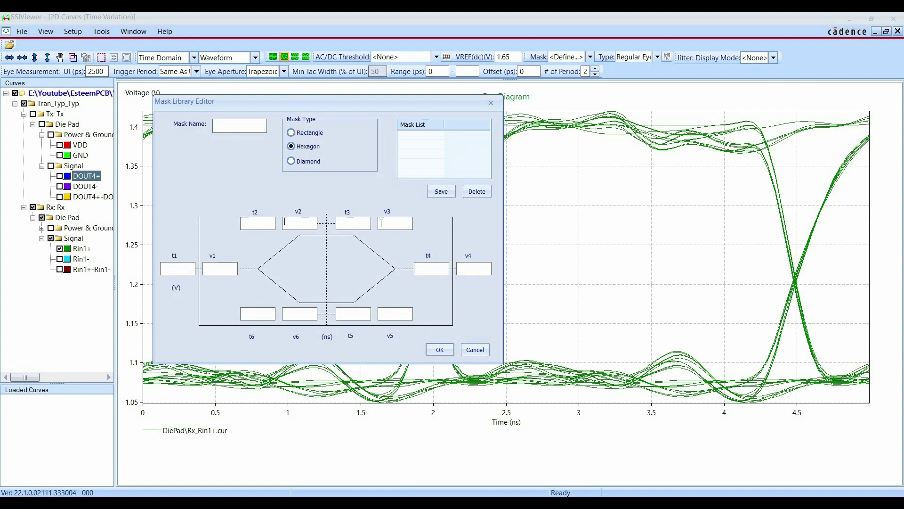
pyautogui.click(229, 265)
# Step: Close the mask editor and find the LVDS Owner's Manual table (VOD 247–454 mV, VOS 1.125–1.375 V)
pyautogui.click(479, 350)
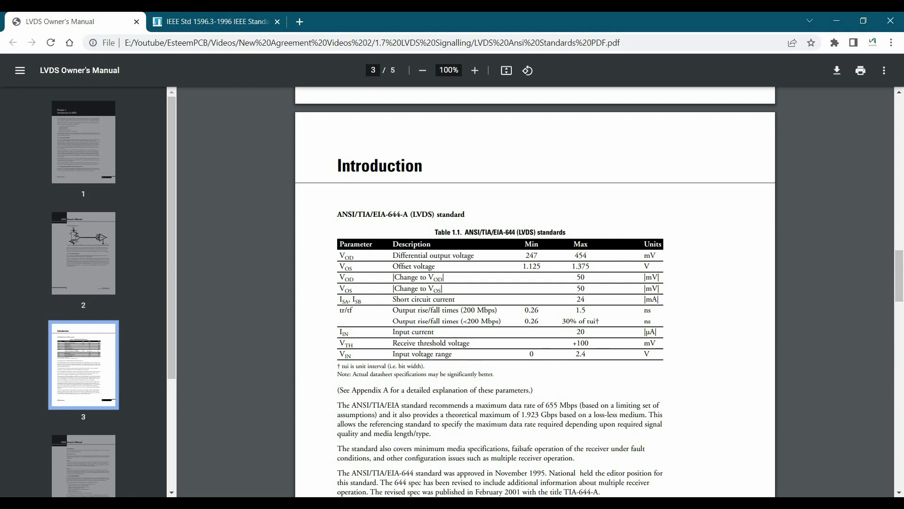
pyautogui.scroll(-1, 535, 291)
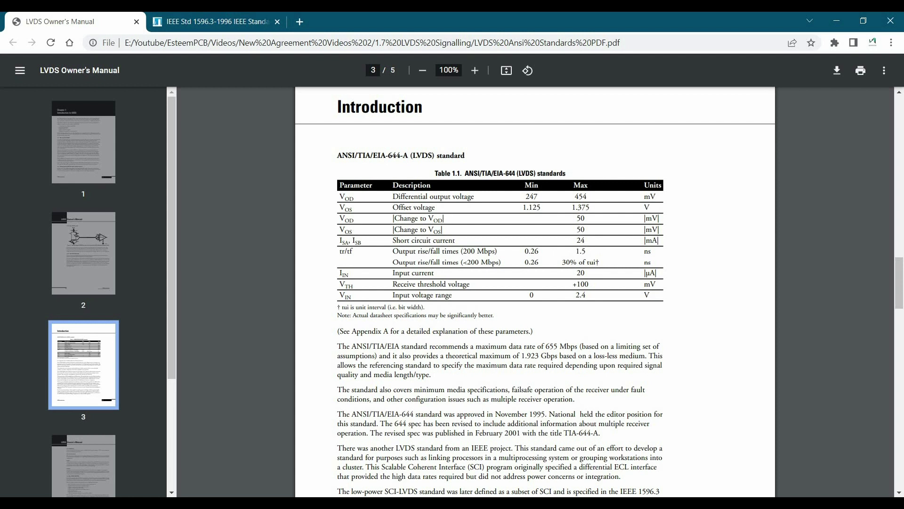
pyautogui.scroll(-6, 535, 292)
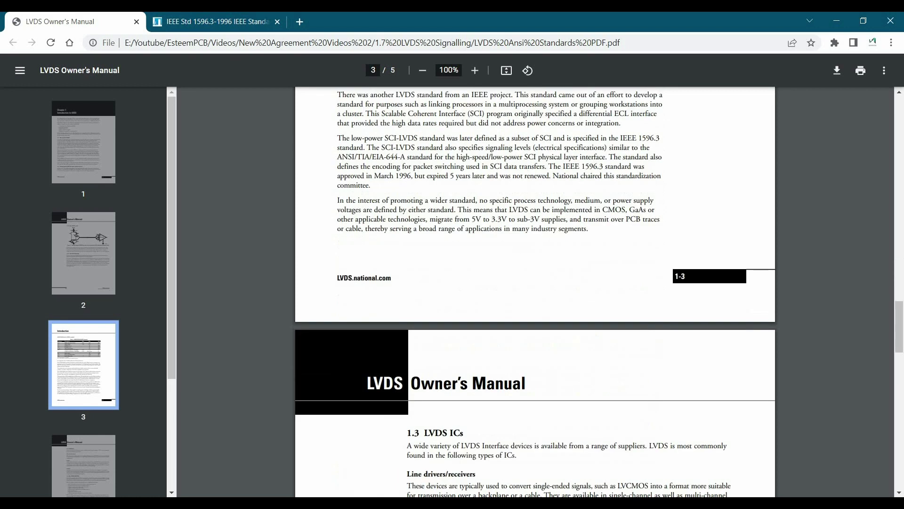
pyautogui.scroll(11, 535, 292)
pyautogui.scroll(-4, 535, 292)
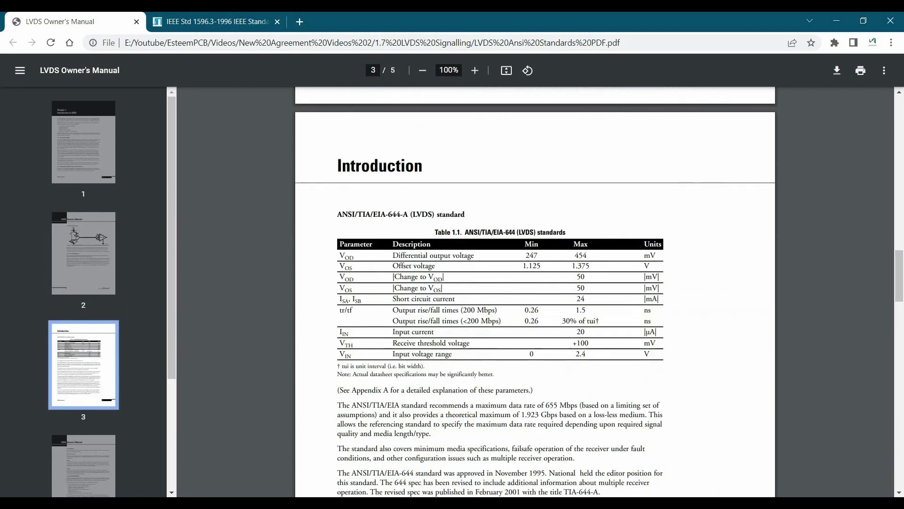
pyautogui.scroll(4, 535, 292)
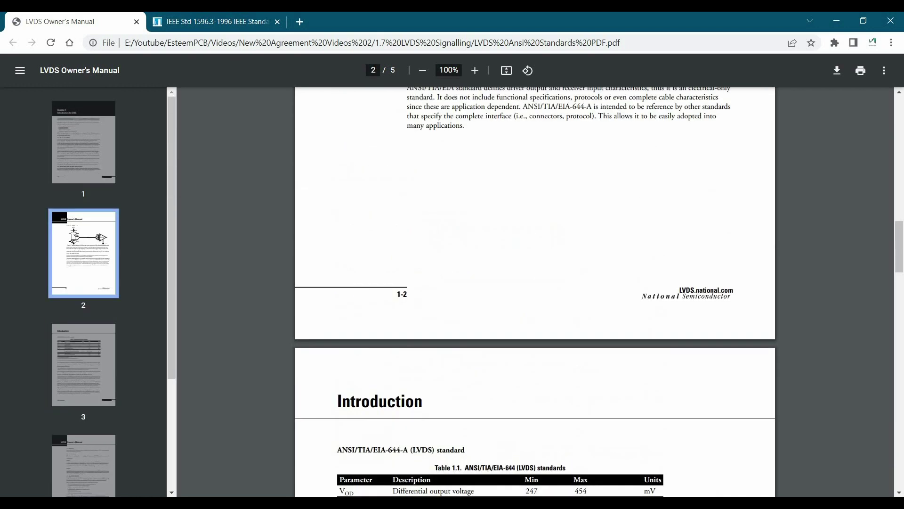
pyautogui.scroll(-5, 535, 292)
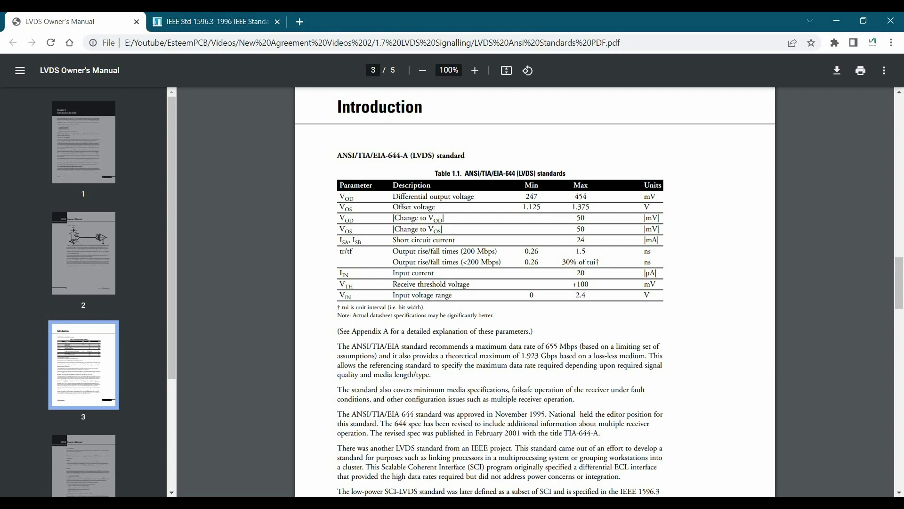
# Step: Review IEEE Std 1596.3-1996 Table 3-1 on page 12: |Vod| 250–400 mV, Vos 1125–1275 mV
pyautogui.click(212, 22)
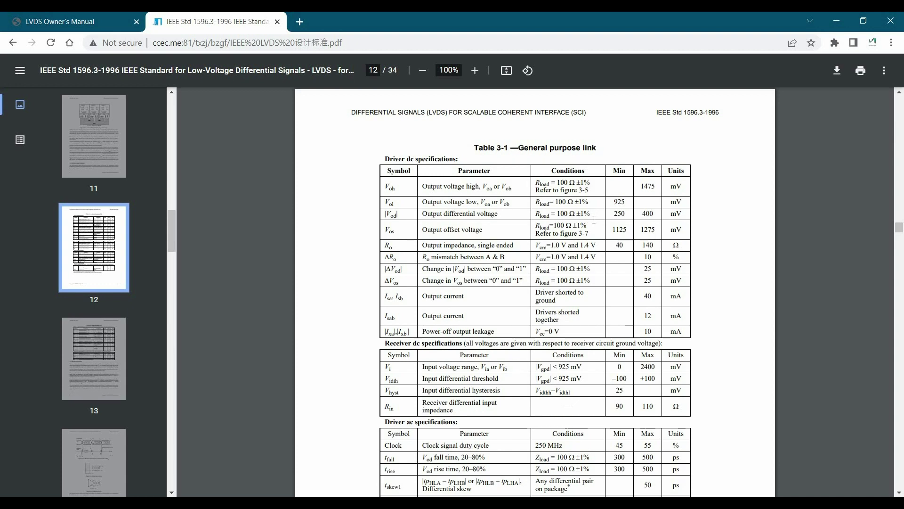
pyautogui.scroll(-2, 594, 221)
pyautogui.scroll(-2, 575, 307)
pyautogui.scroll(-2, 575, 308)
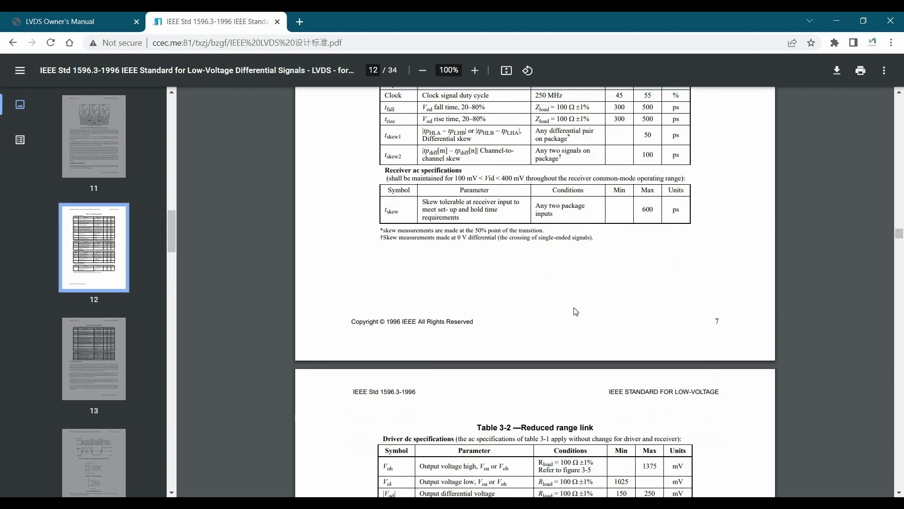
pyautogui.scroll(4, 575, 310)
pyautogui.scroll(-2, 575, 301)
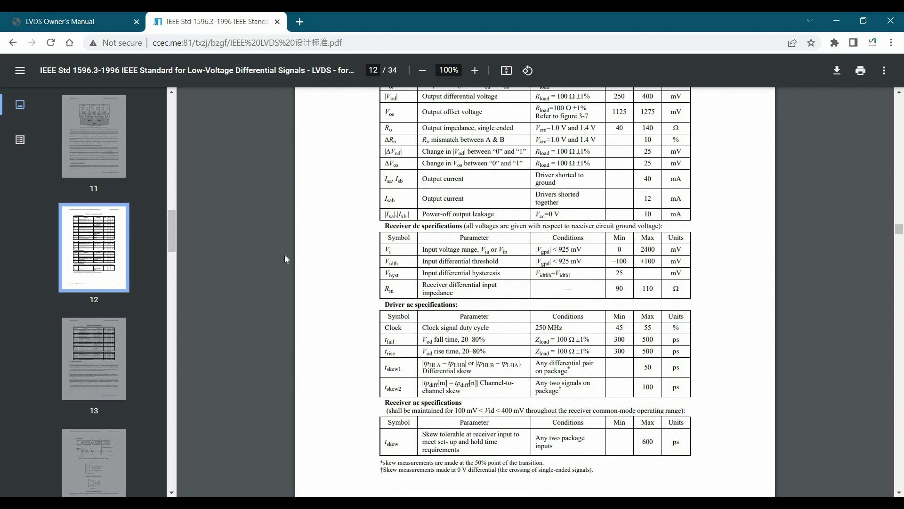